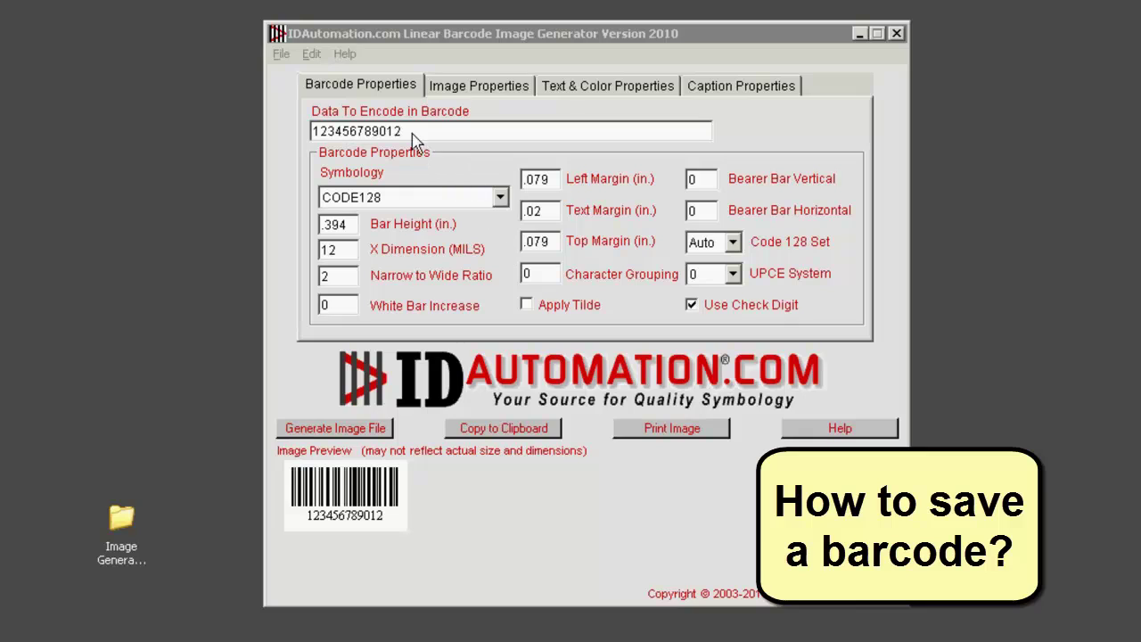
{"action": "left_click", "coordinate": [407, 132]}
{"action": "left_click_drag", "start_coordinate": [401, 131], "coordinate": [299, 131]}
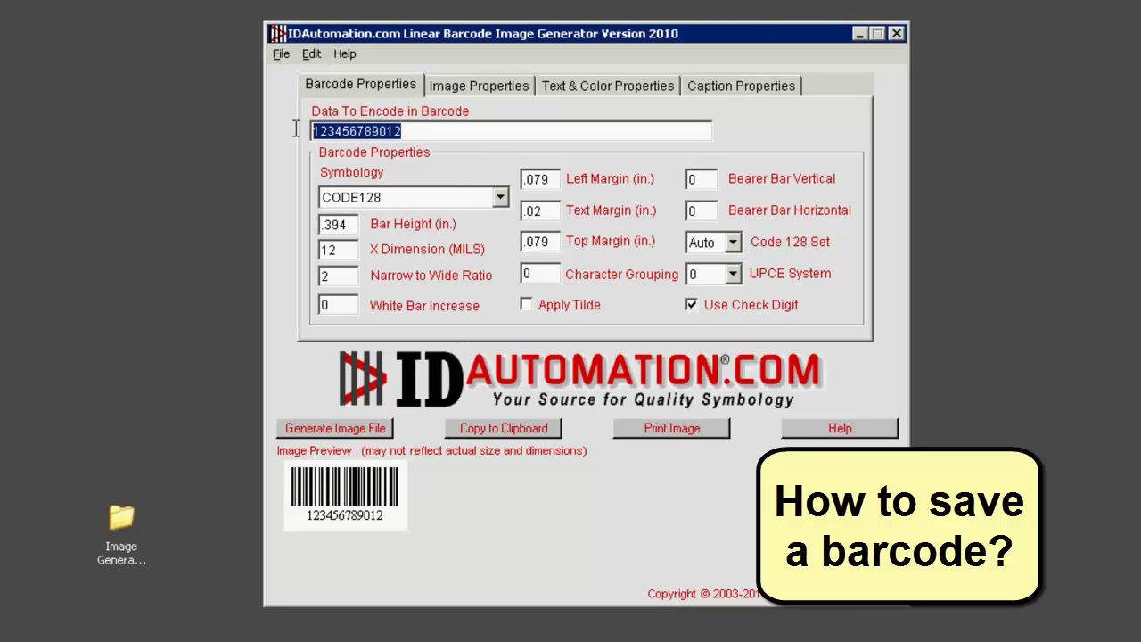
{"action": "type", "text": "99"}
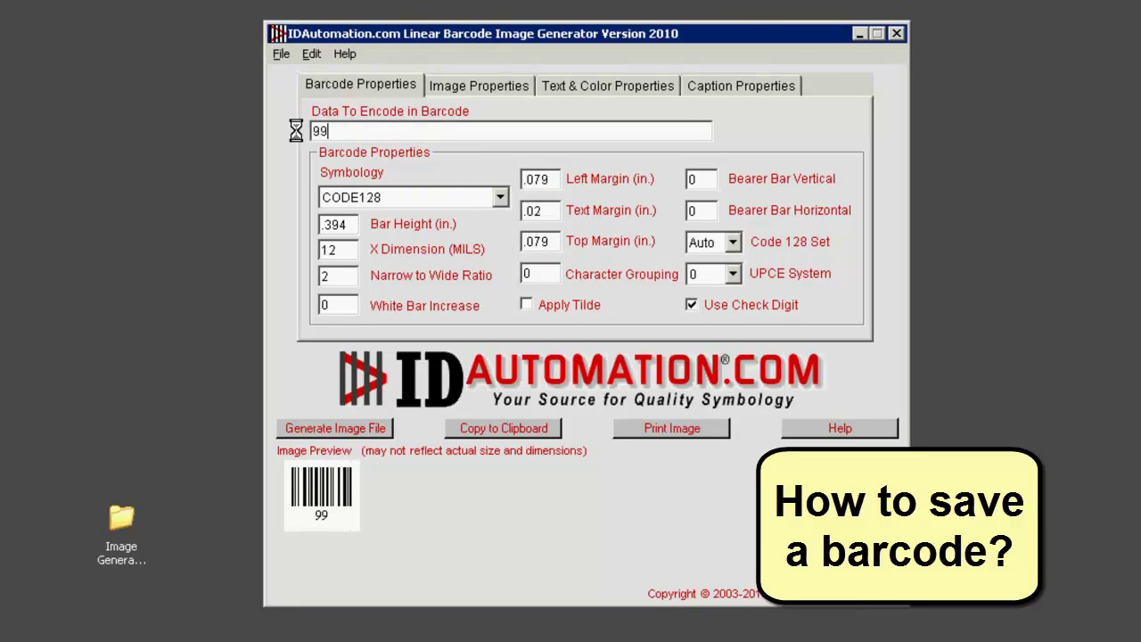
{"action": "type", "text": "876543"}
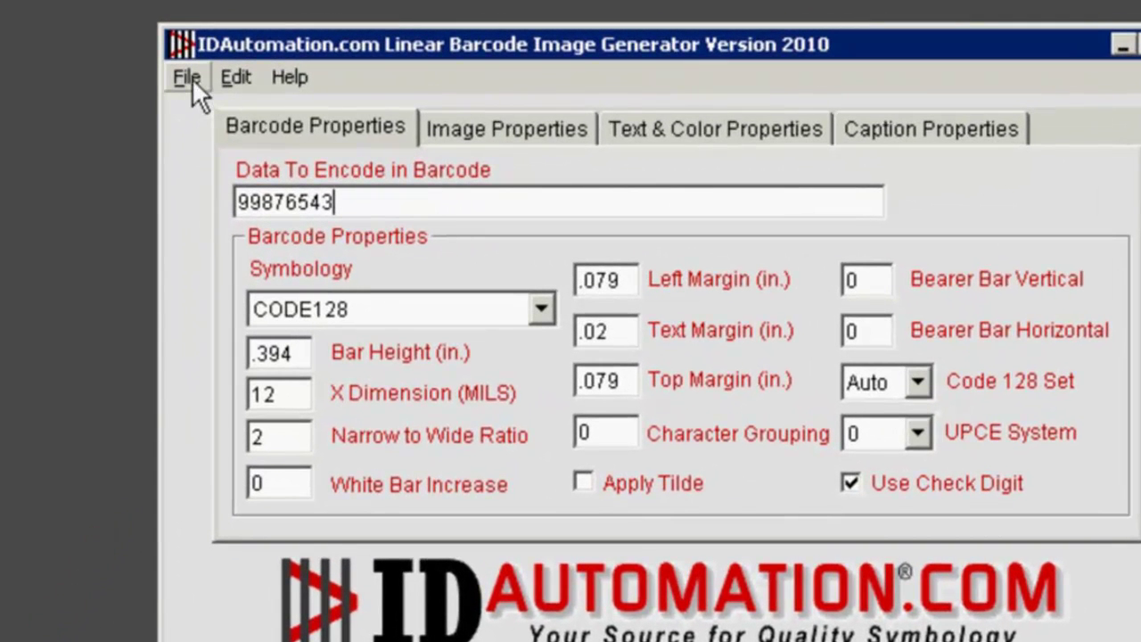
{"action": "left_click", "coordinate": [187, 79]}
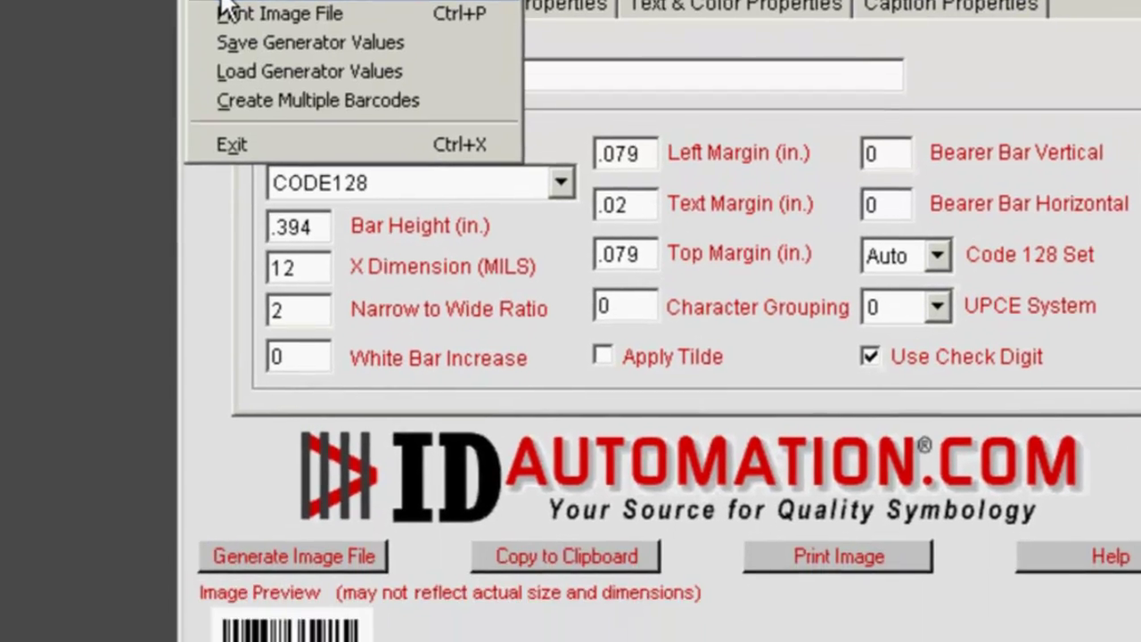
{"action": "left_click", "coordinate": [200, 111]}
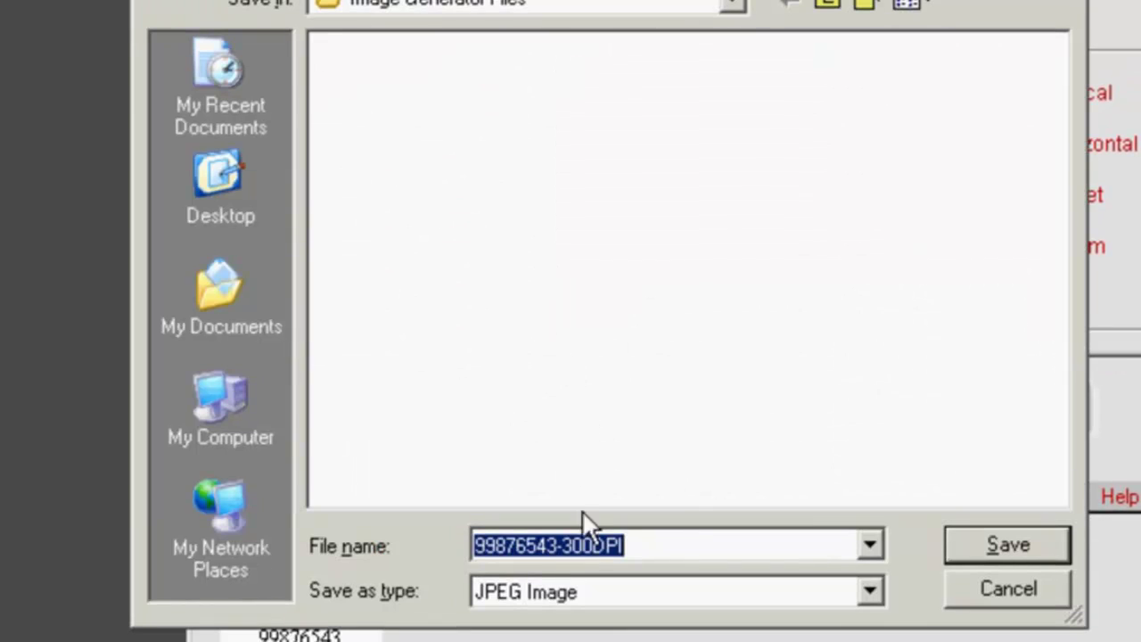
{"action": "left_click", "coordinate": [985, 546]}
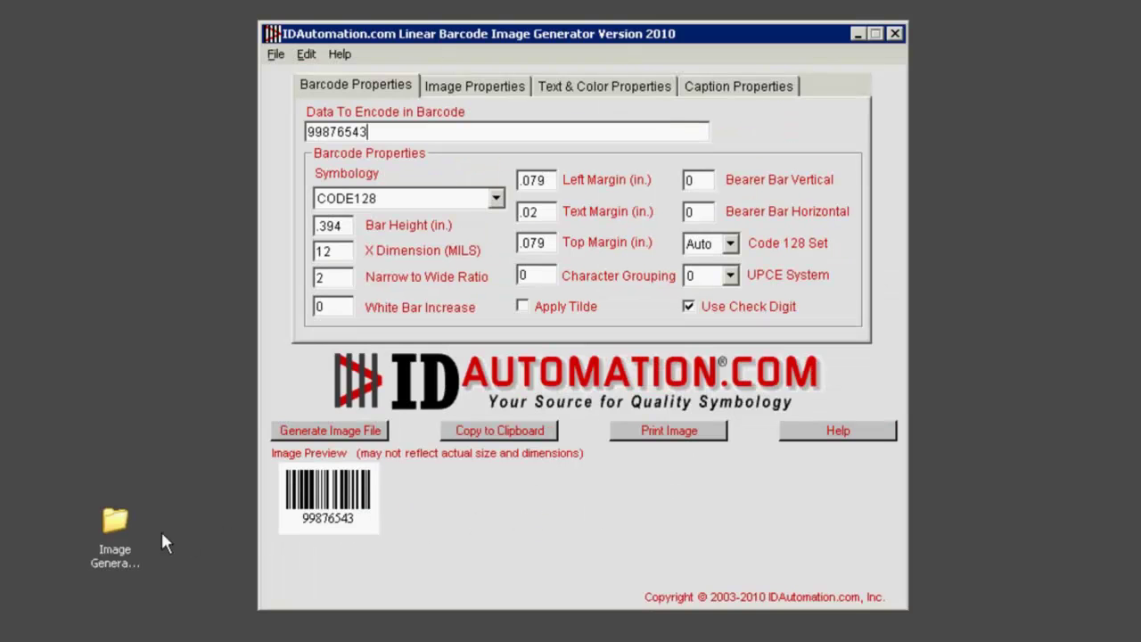
{"action": "double_click", "coordinate": [113, 533]}
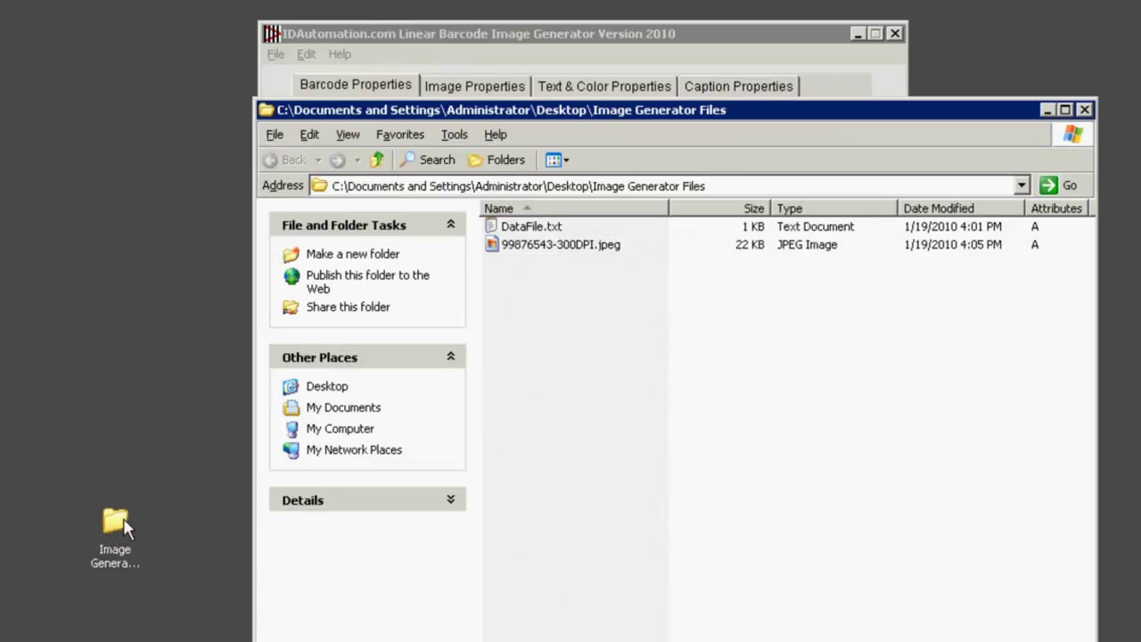
{"action": "left_click", "coordinate": [541, 247]}
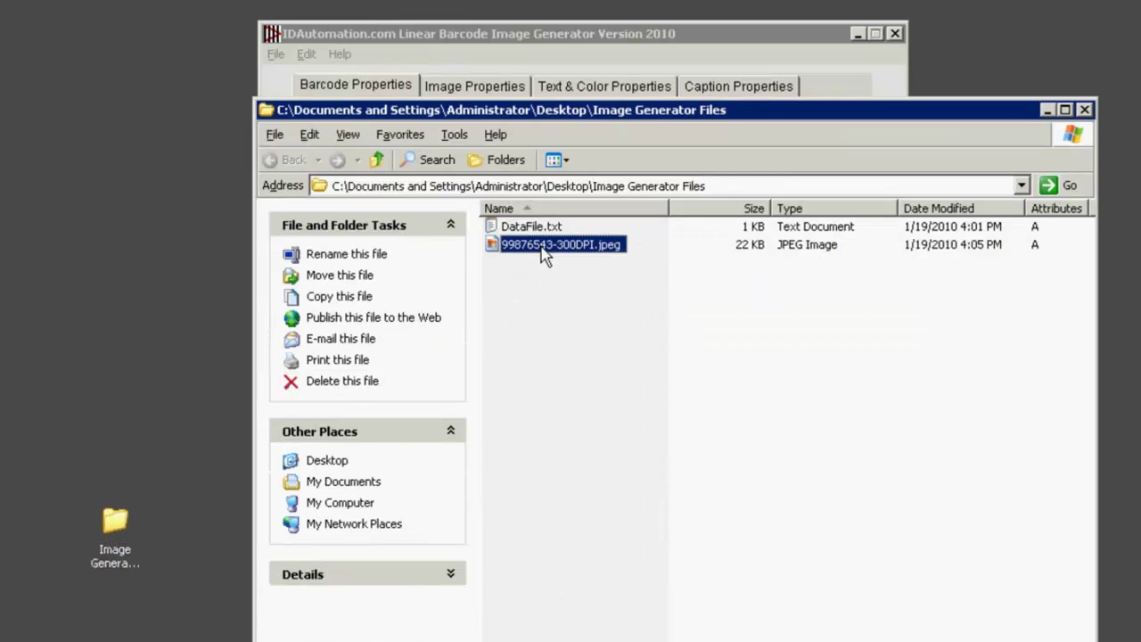
{"action": "double_click", "coordinate": [543, 251]}
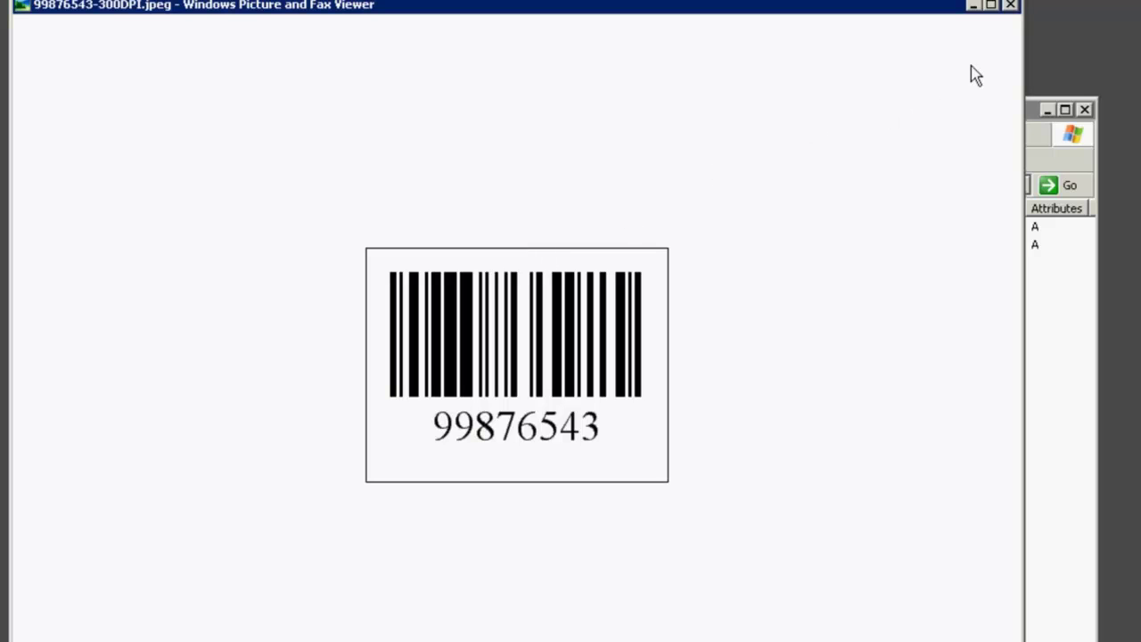
Close the image viewer and folder, then reopen the Image Generator Files folder
{"action": "left_click", "coordinate": [1011, 7]}
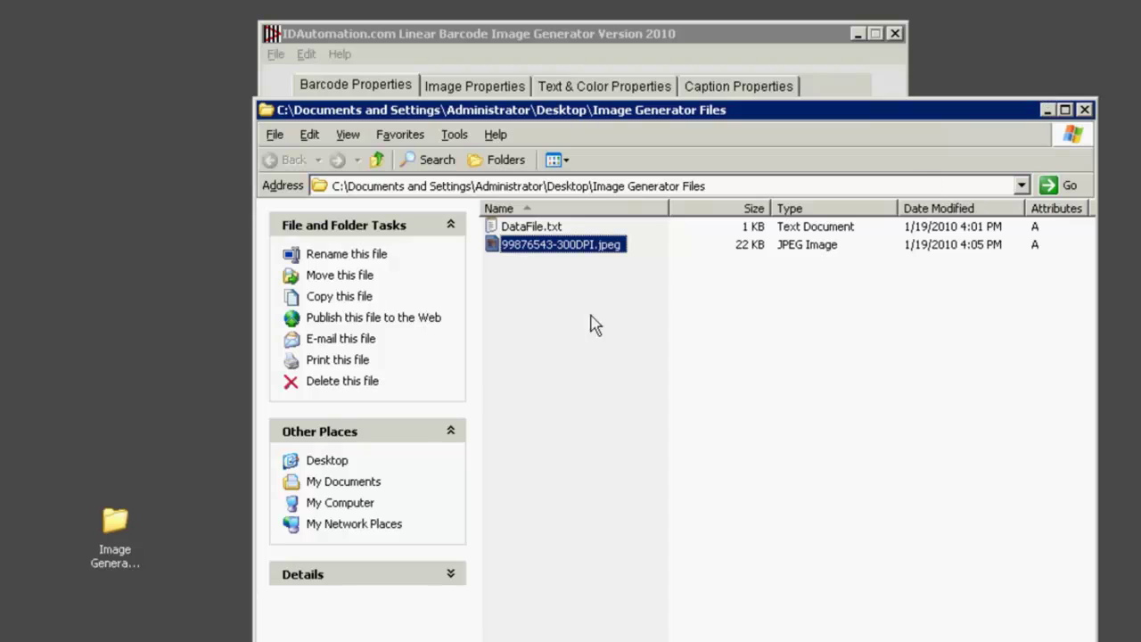
{"action": "left_click", "coordinate": [1087, 110]}
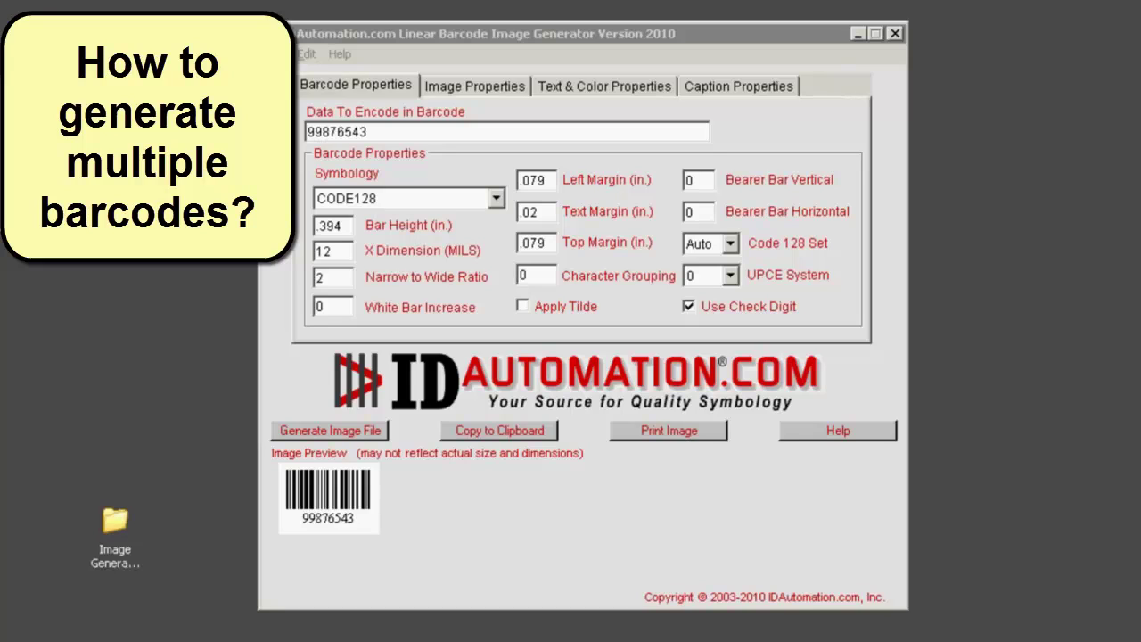
{"action": "double_click", "coordinate": [115, 524]}
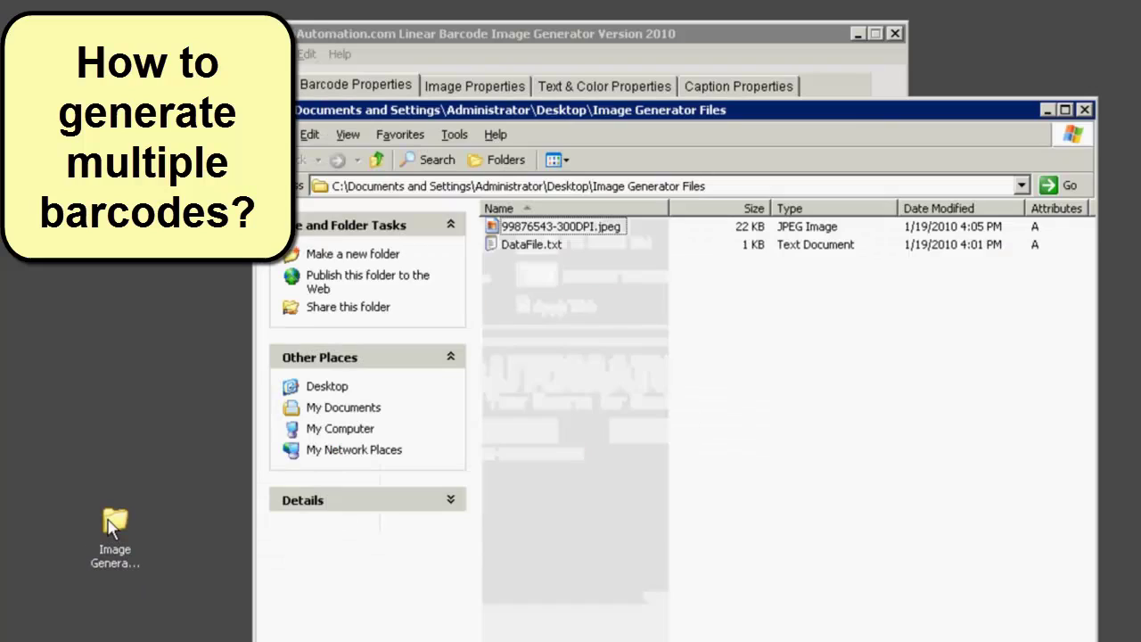
Insert IDAutomation.com as a new first line of DataFile.txt and save the file
{"action": "double_click", "coordinate": [531, 244]}
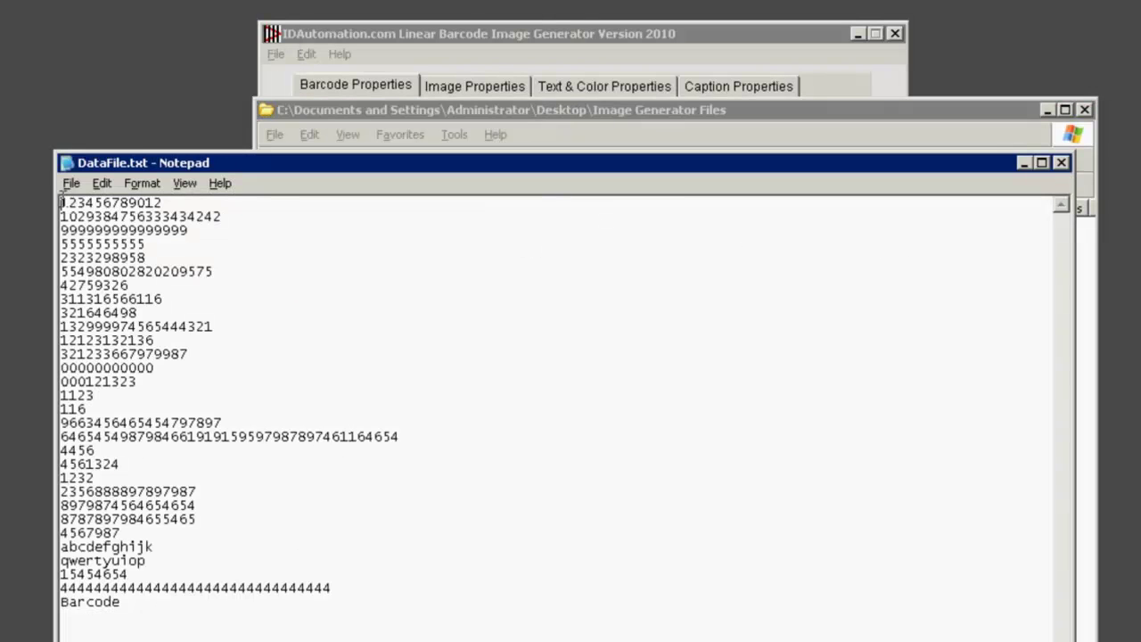
{"action": "key", "text": "Return"}
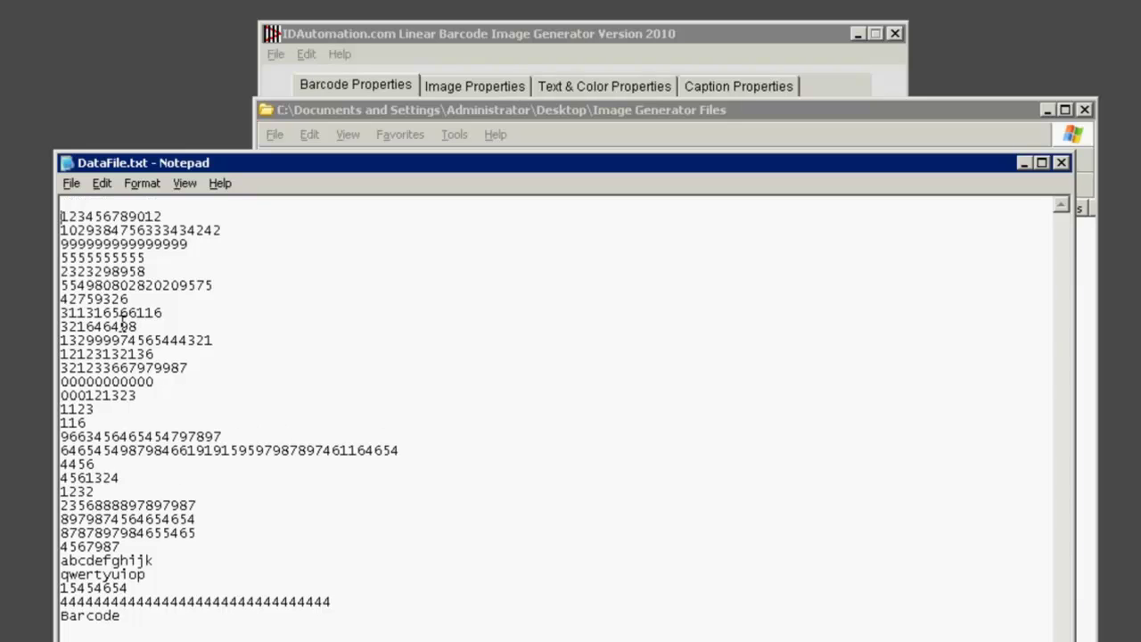
{"action": "key", "text": "Up"}
{"action": "type", "text": "IDA"}
{"action": "type", "text": "utomation.c"}
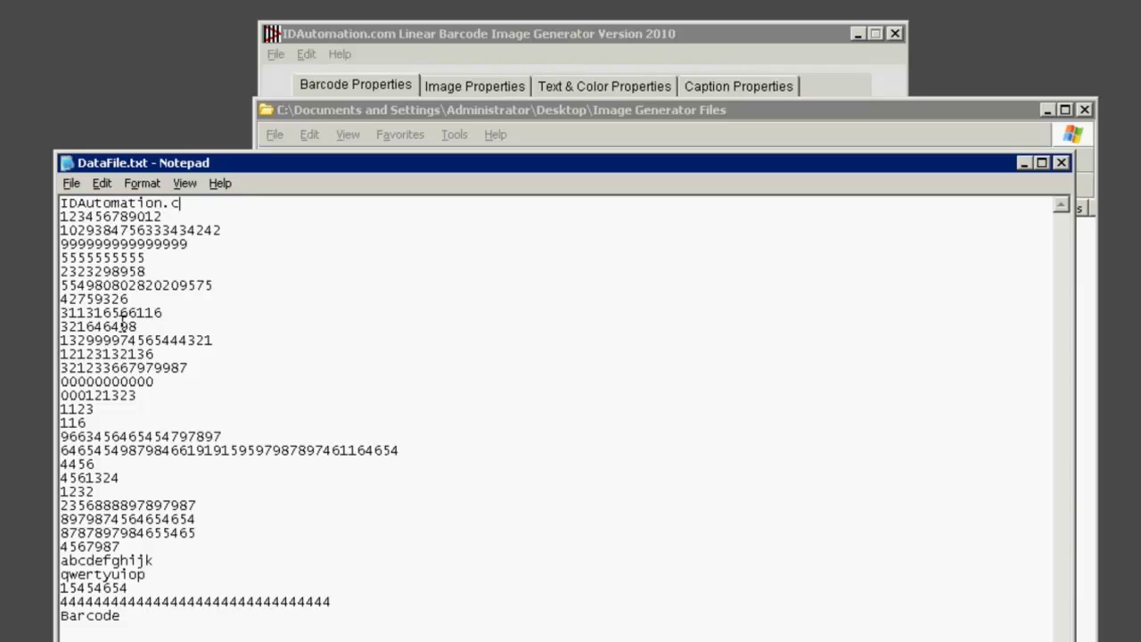
{"action": "type", "text": "om"}
{"action": "left_click", "coordinate": [71, 184]}
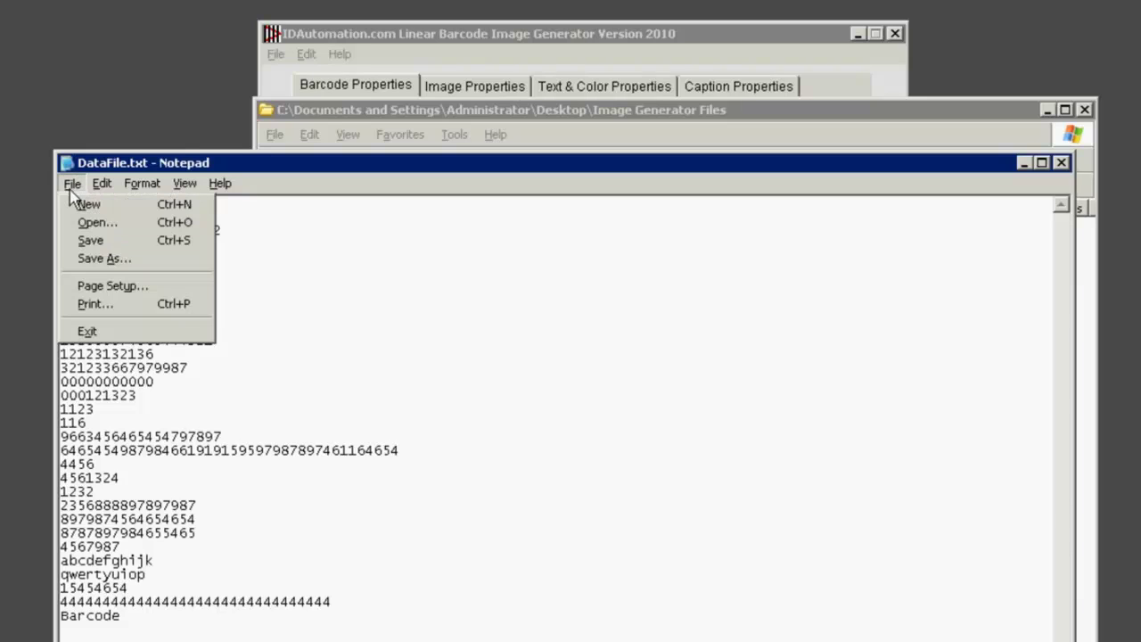
{"action": "left_click", "coordinate": [88, 240]}
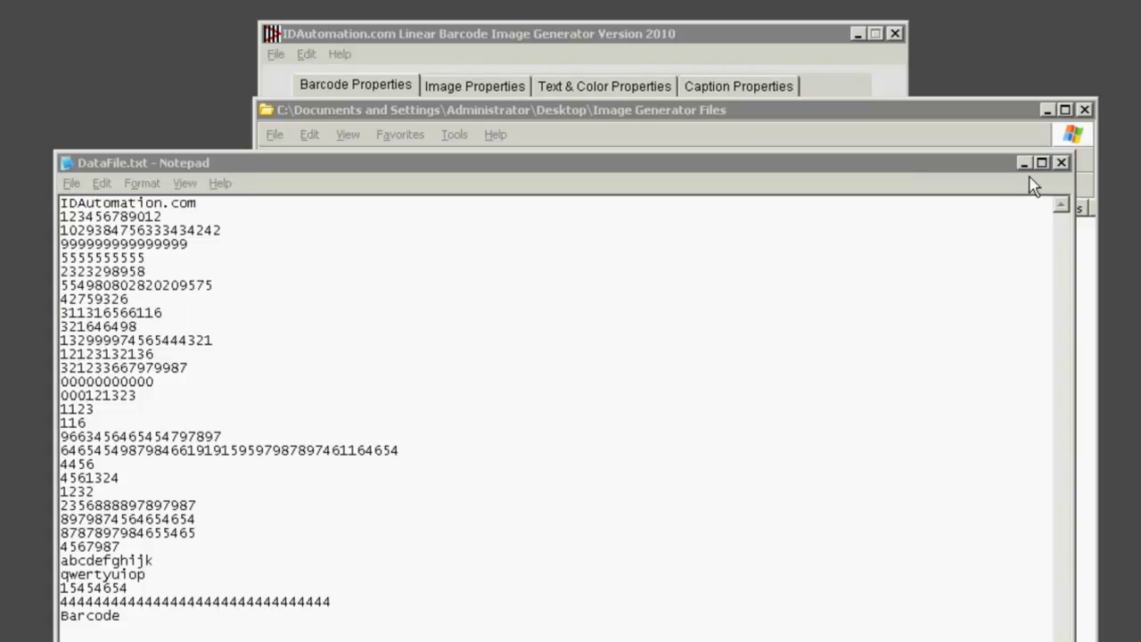
Run Create Multiple Barcodes with DataFile.txt as the data source
{"action": "left_click", "coordinate": [1025, 163]}
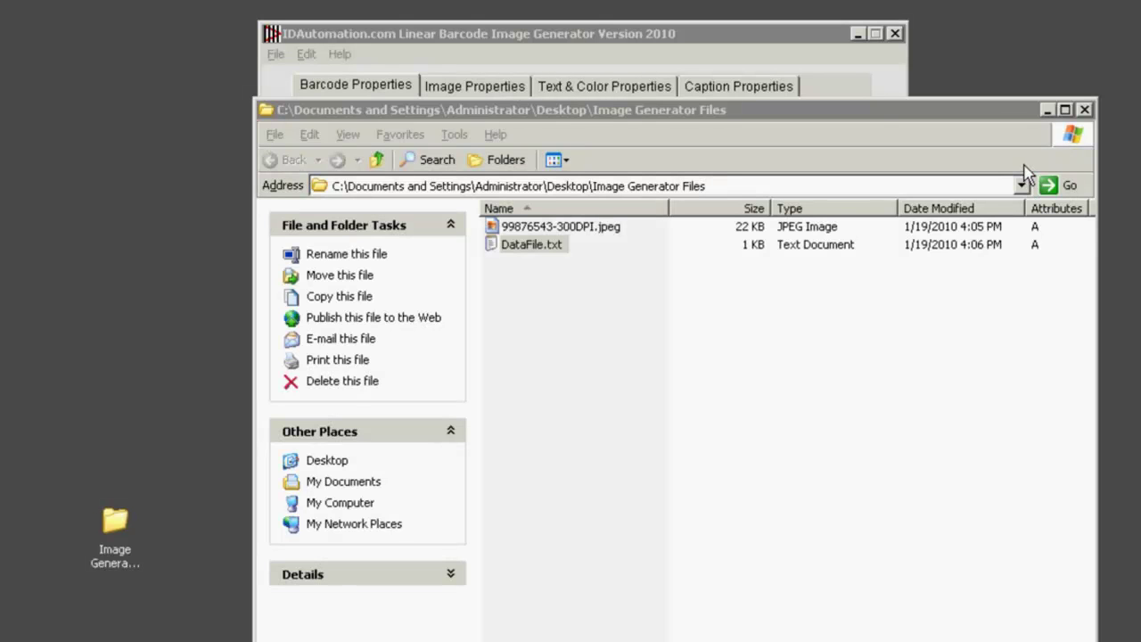
{"action": "left_click", "coordinate": [1046, 109]}
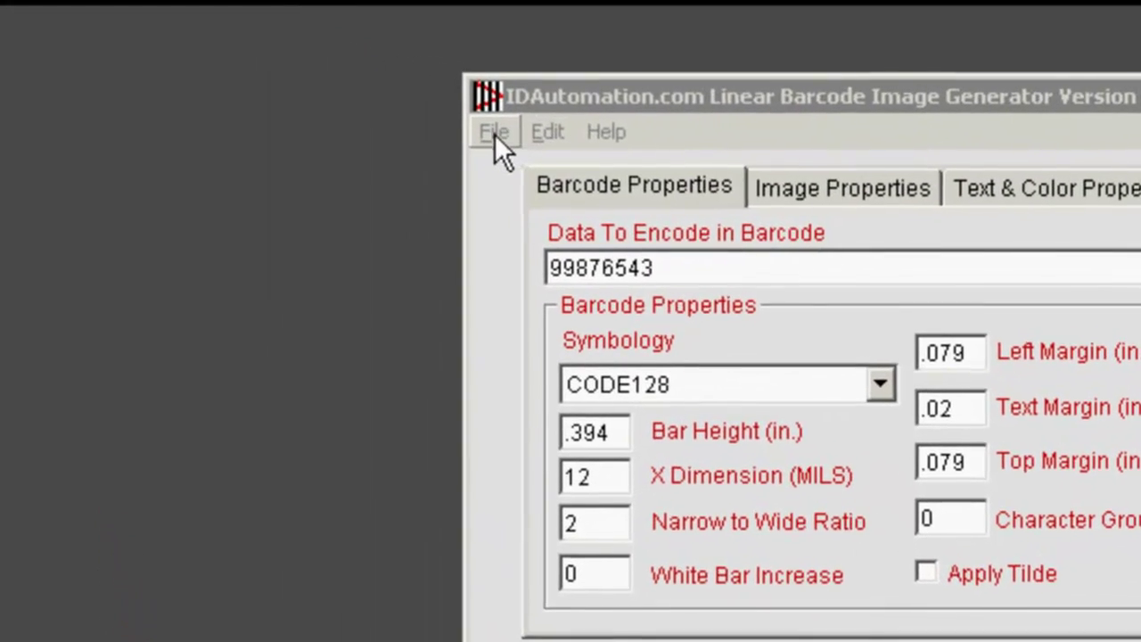
{"action": "left_click", "coordinate": [495, 134]}
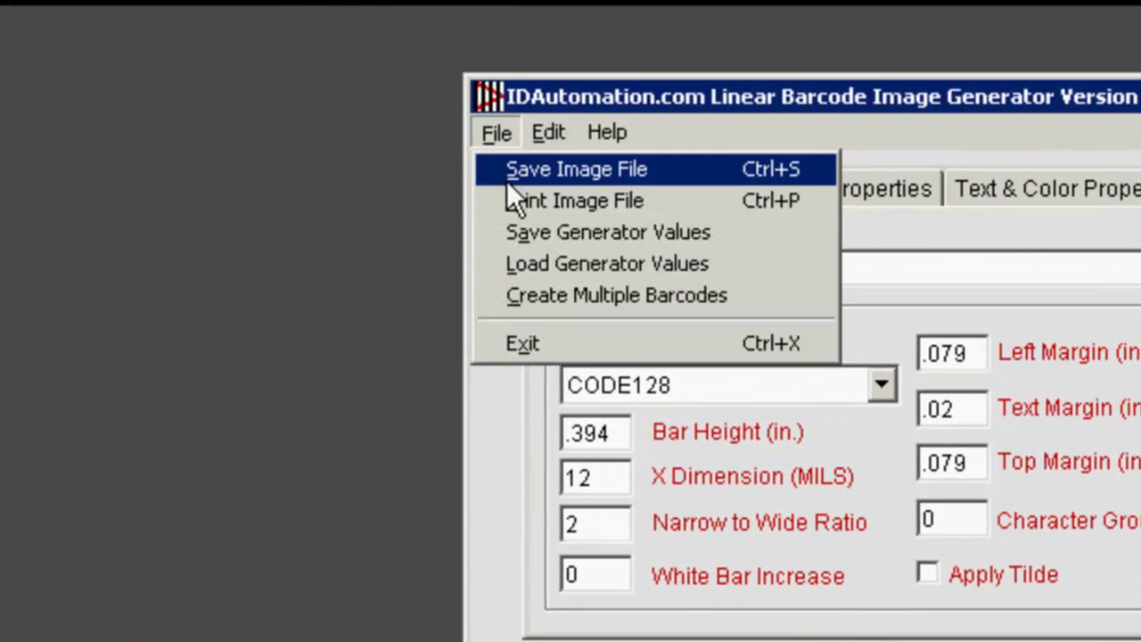
{"action": "left_click", "coordinate": [527, 303]}
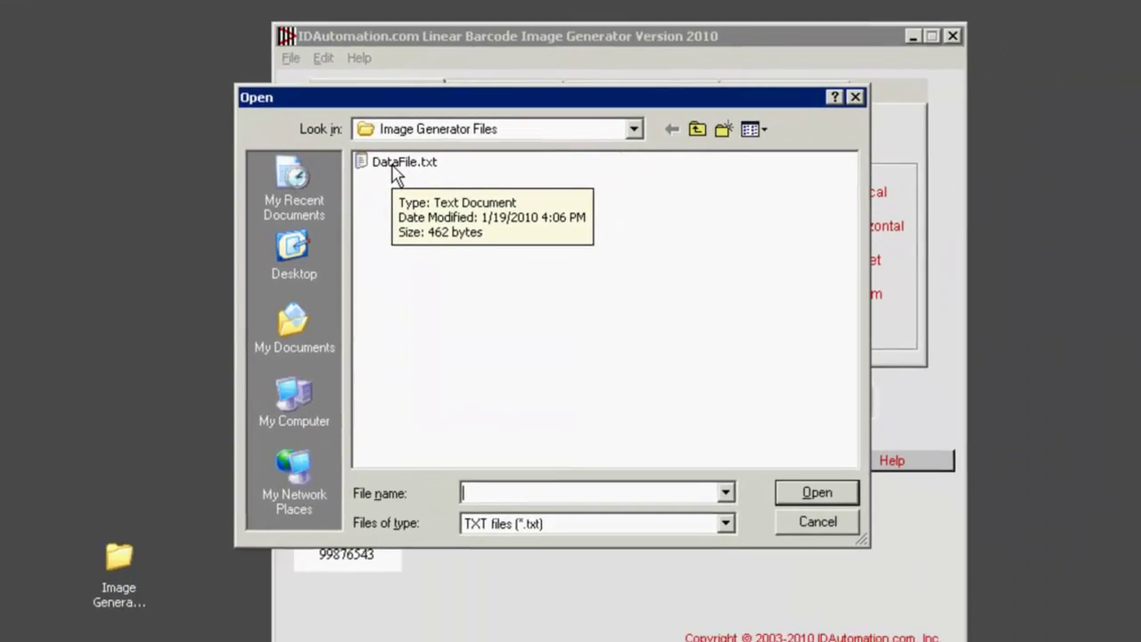
{"action": "left_click", "coordinate": [373, 153]}
{"action": "double_click", "coordinate": [369, 154]}
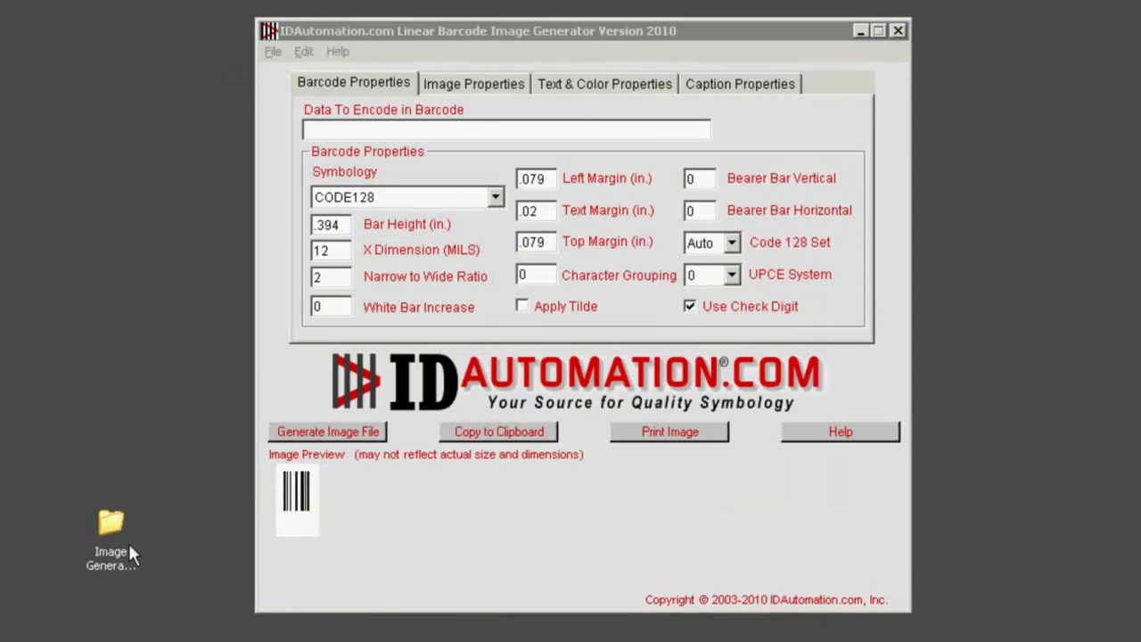
{"action": "double_click", "coordinate": [109, 530]}
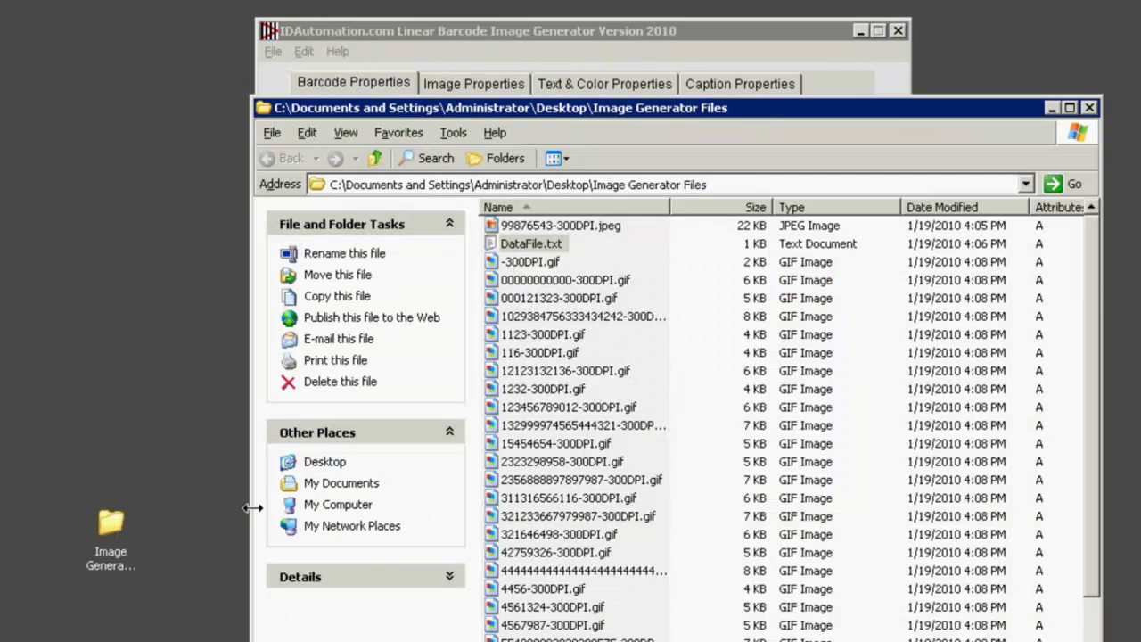
{"action": "double_click", "coordinate": [535, 298]}
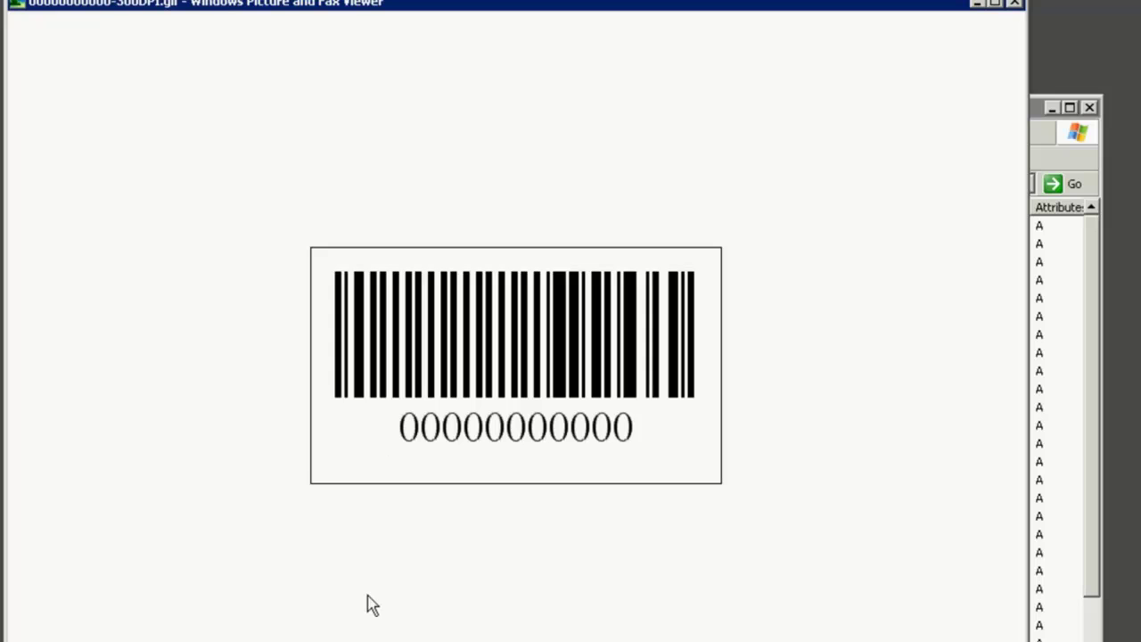
{"action": "key", "text": "Right"}
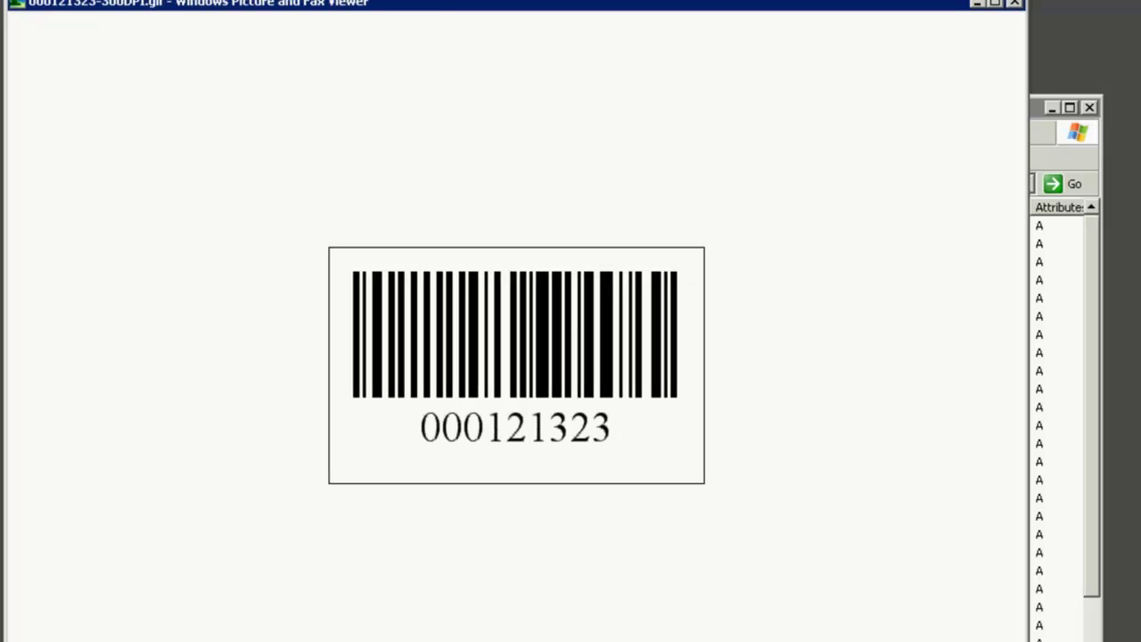
{"action": "key", "text": "Right"}
{"action": "key", "text": "Right"}
{"action": "key", "text": "Right"}
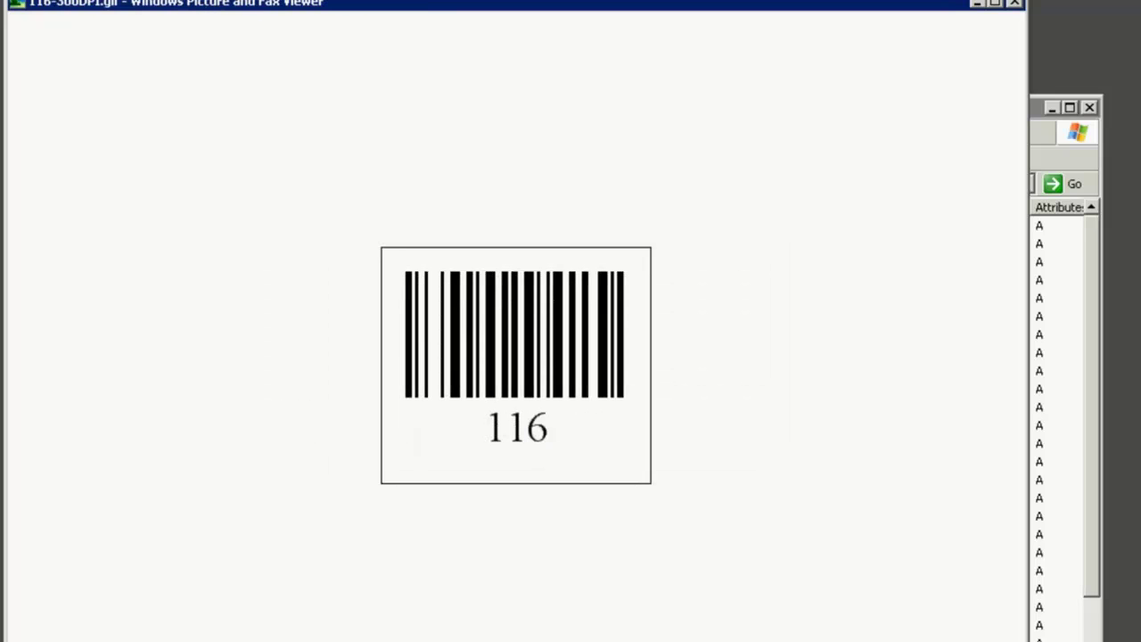
{"action": "key", "text": "Right"}
{"action": "key", "text": "Right"}
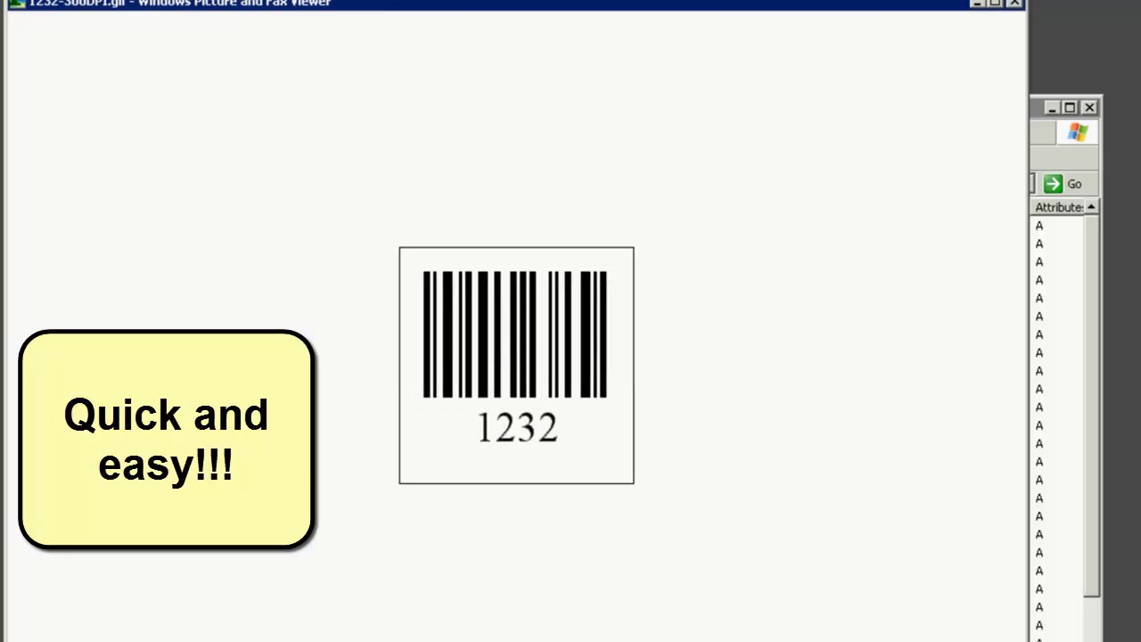
{"action": "key", "text": "Right"}
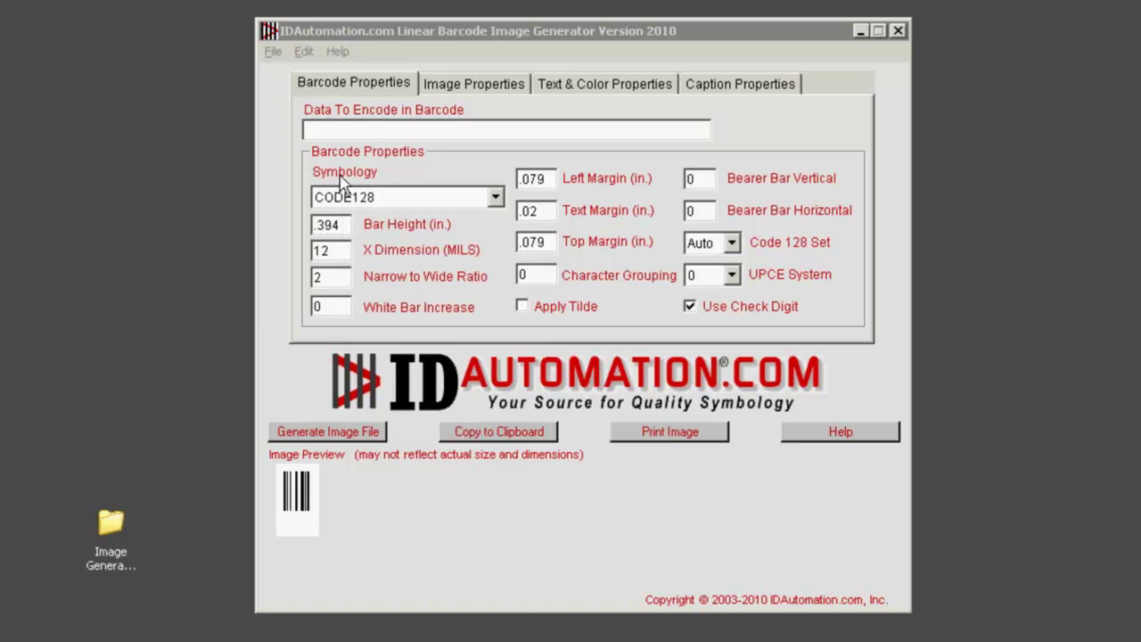
{"action": "left_click", "coordinate": [319, 130]}
{"action": "type", "text": "123"}
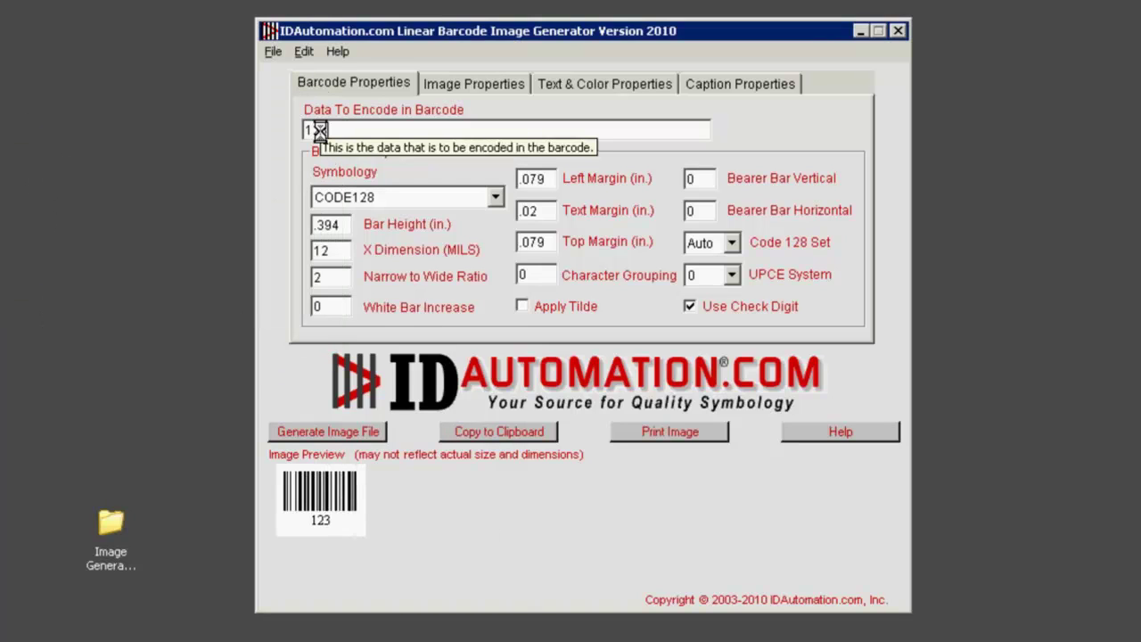
{"action": "type", "text": "456789"}
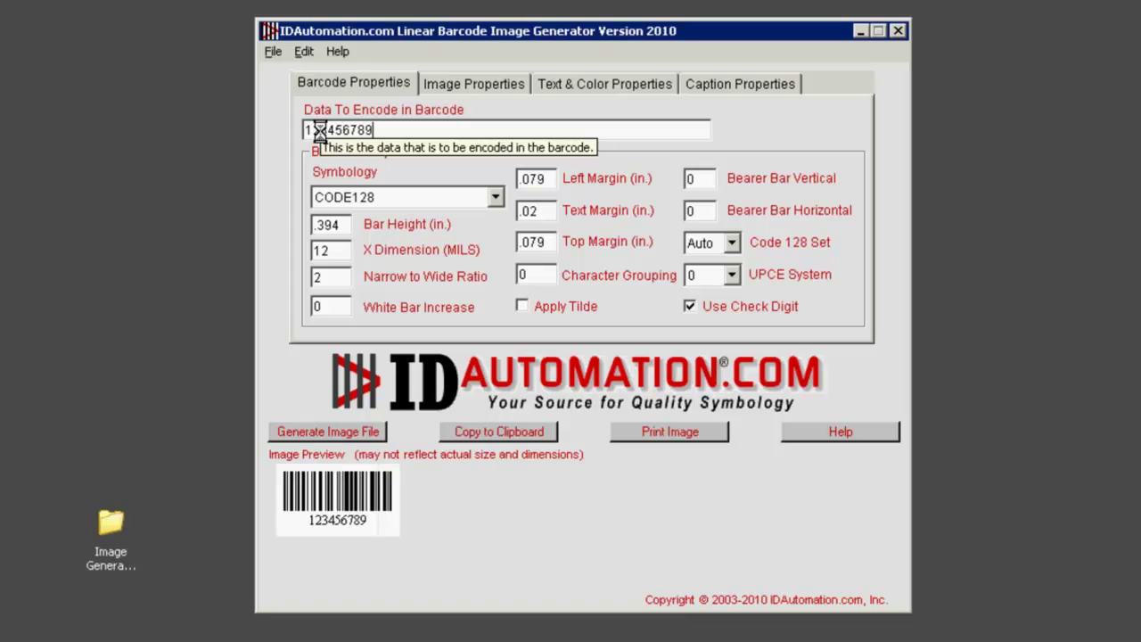
{"action": "type", "text": "012"}
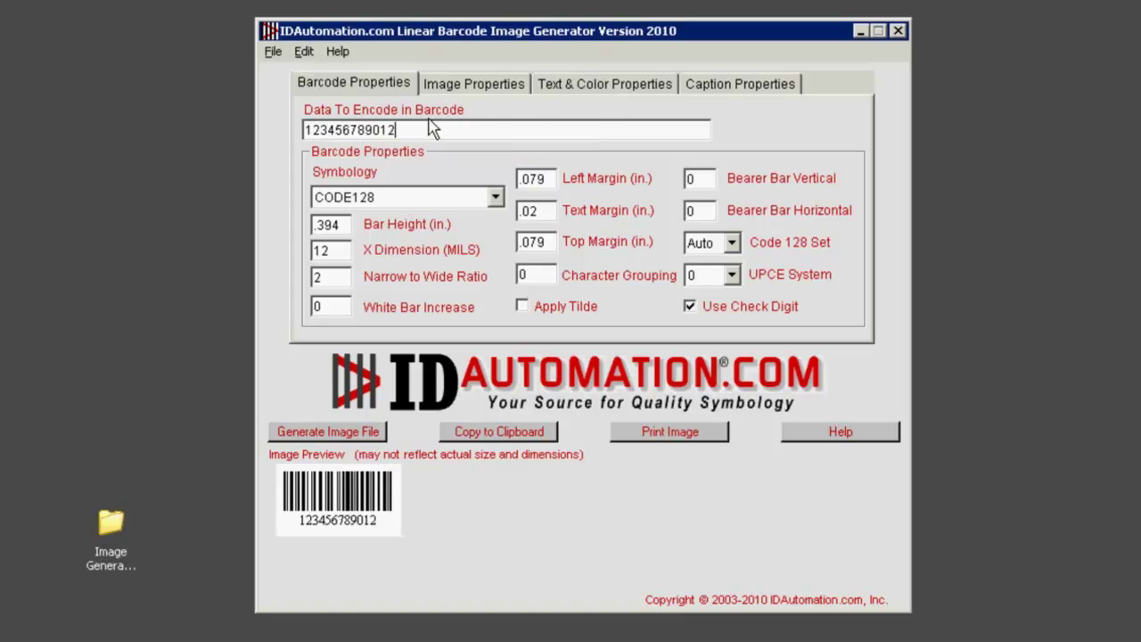
Set the barcode background colour to red in Text & Color Properties
{"action": "left_click", "coordinate": [567, 93]}
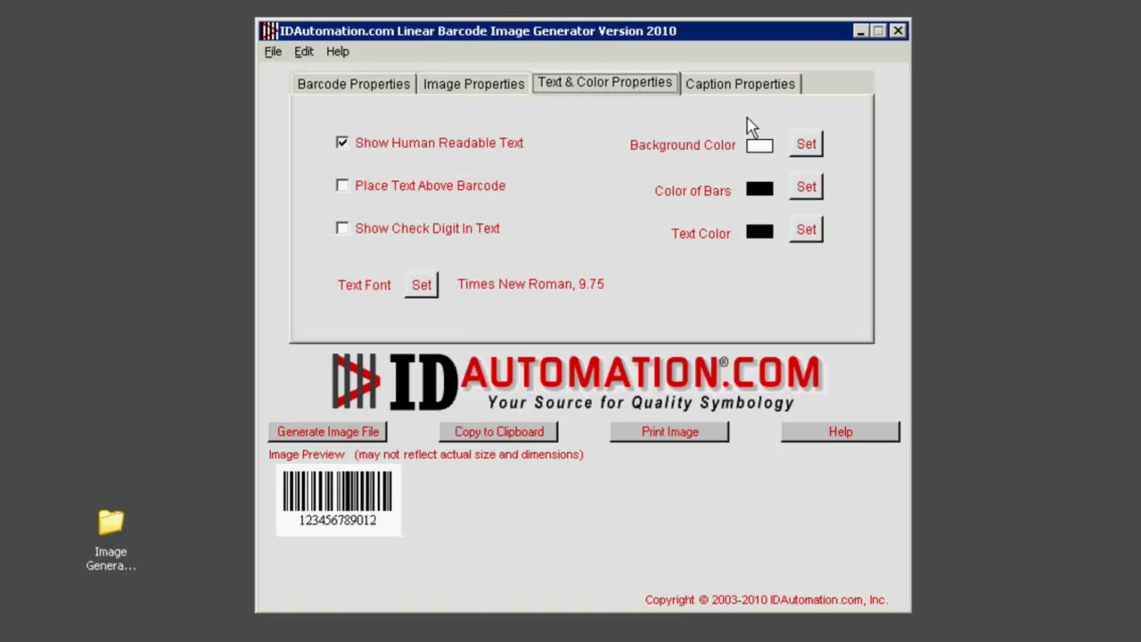
{"action": "left_click", "coordinate": [805, 144]}
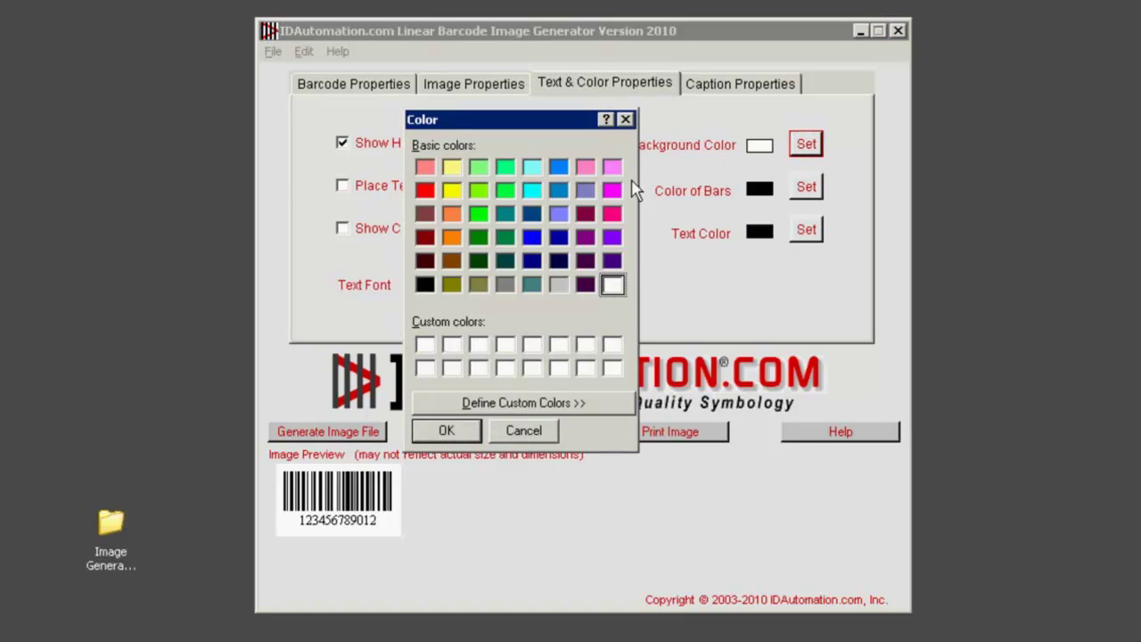
{"action": "left_click", "coordinate": [426, 191]}
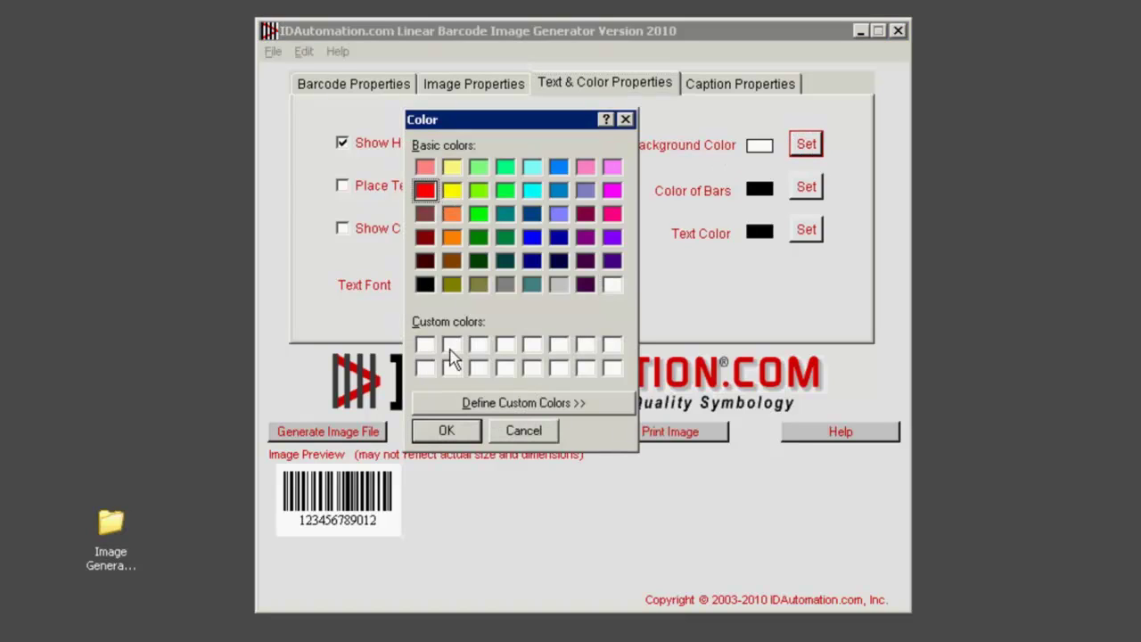
{"action": "left_click", "coordinate": [440, 430]}
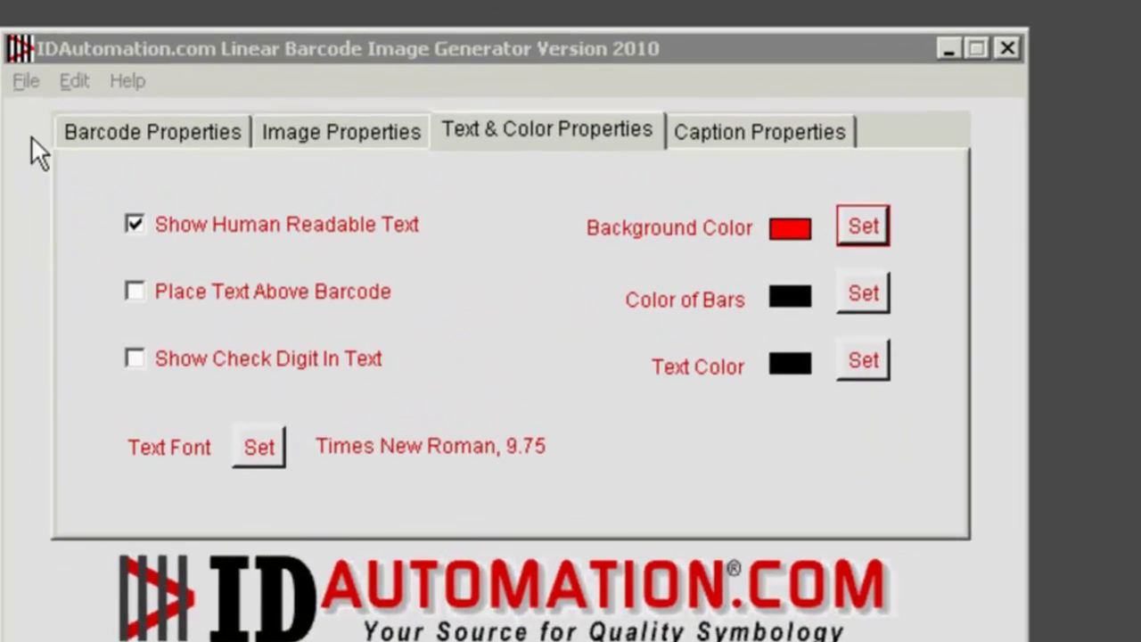
Save the generator values as an XML file named Red
{"action": "left_click", "coordinate": [26, 80]}
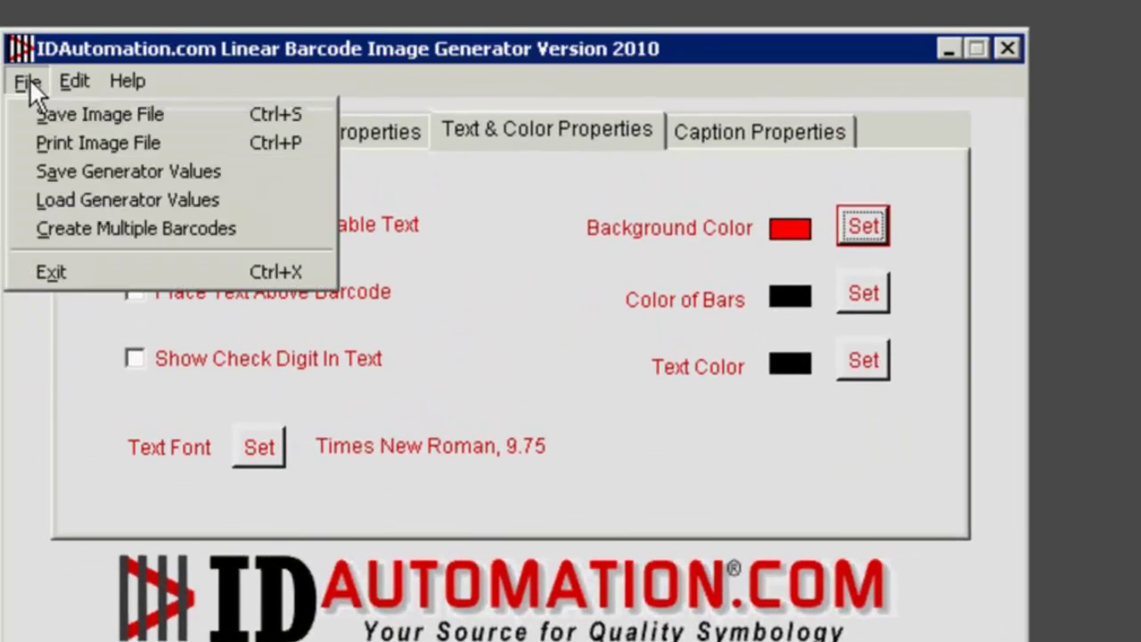
{"action": "left_click", "coordinate": [56, 170]}
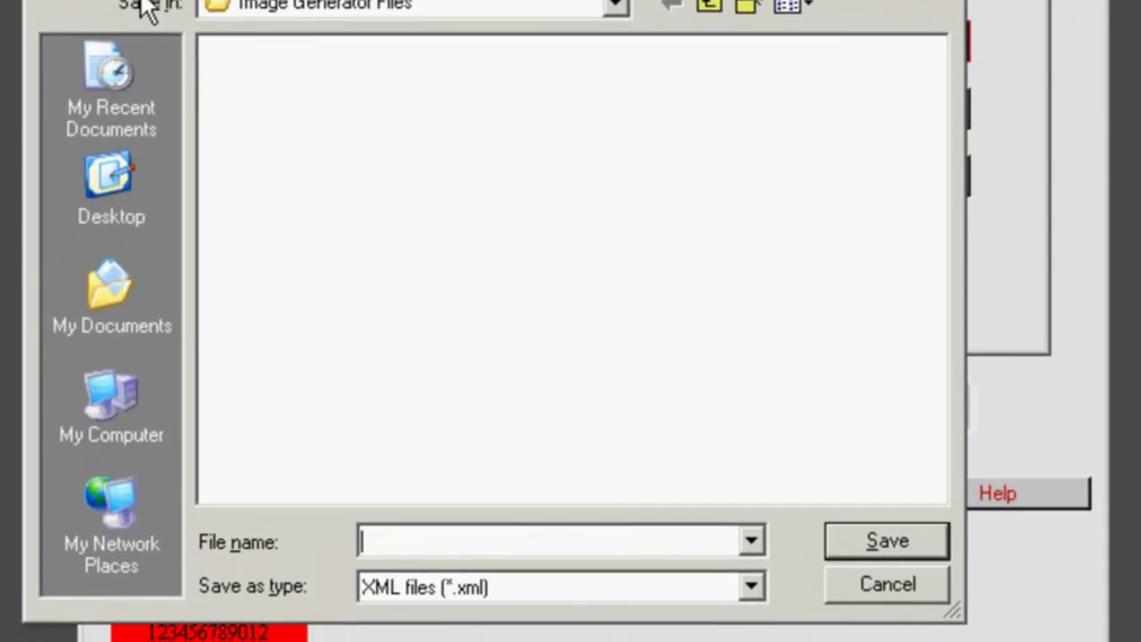
{"action": "type", "text": "Red"}
{"action": "left_click", "coordinate": [877, 546]}
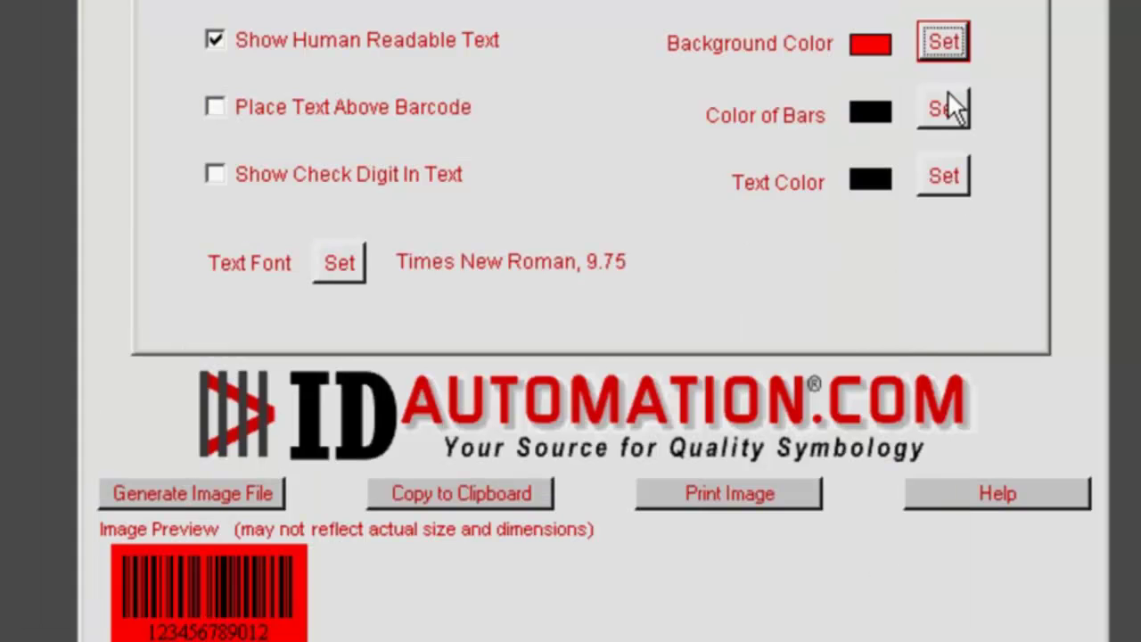
Change the barcode background colour to bright green
{"action": "left_click", "coordinate": [930, 69]}
{"action": "left_click", "coordinate": [457, 244]}
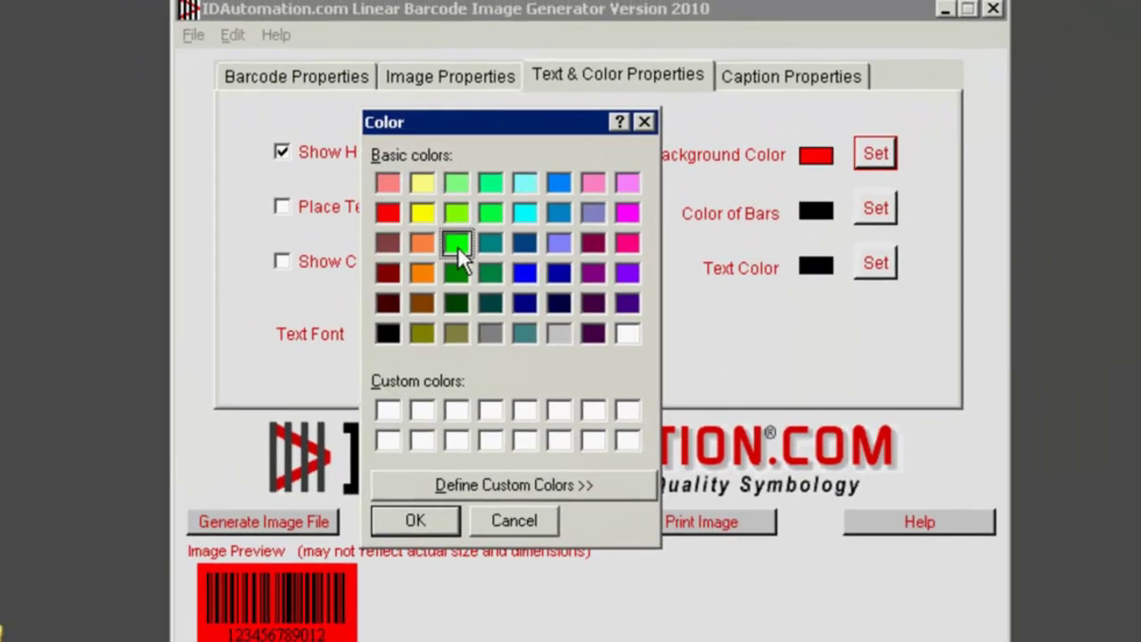
{"action": "left_click", "coordinate": [423, 523]}
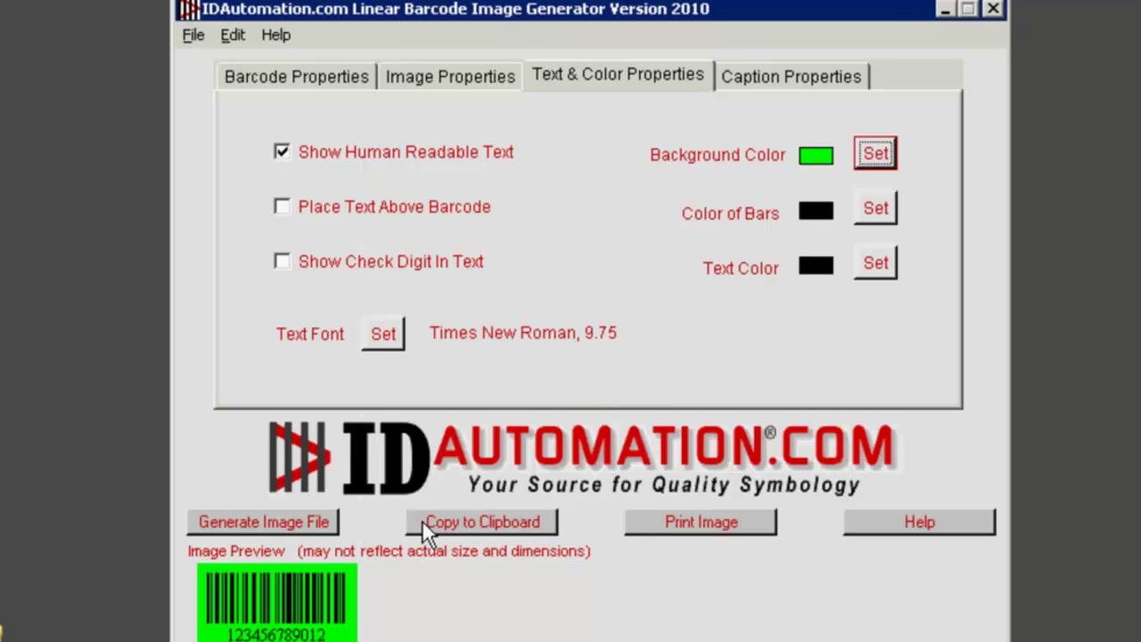
Start saving the generator values, entering Green as the file name
{"action": "left_click", "coordinate": [194, 36]}
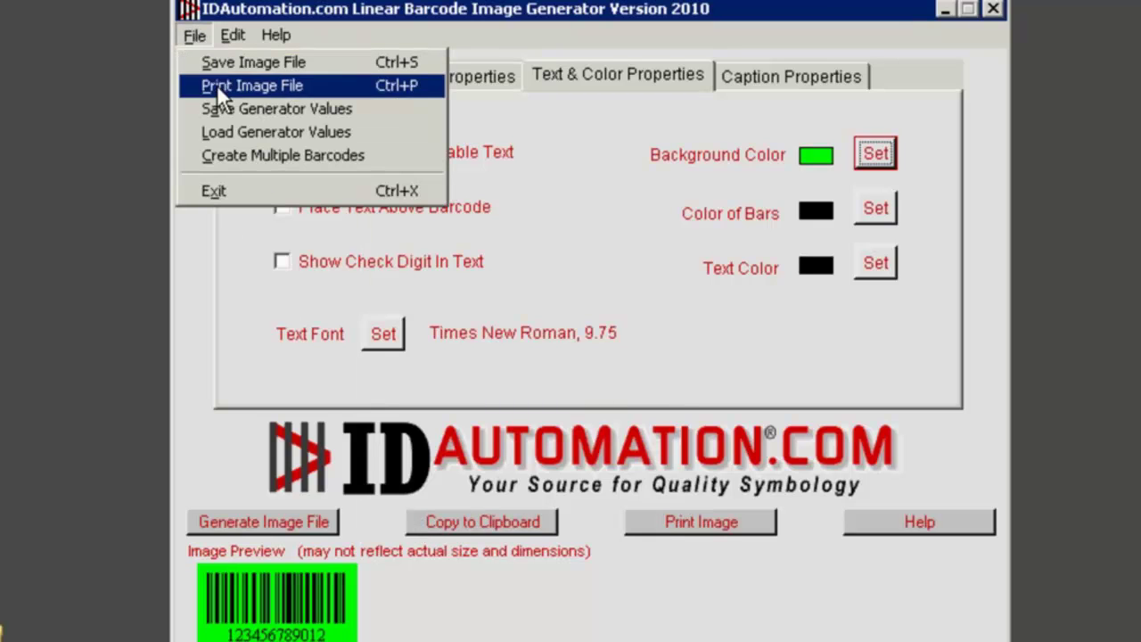
{"action": "left_click", "coordinate": [227, 109]}
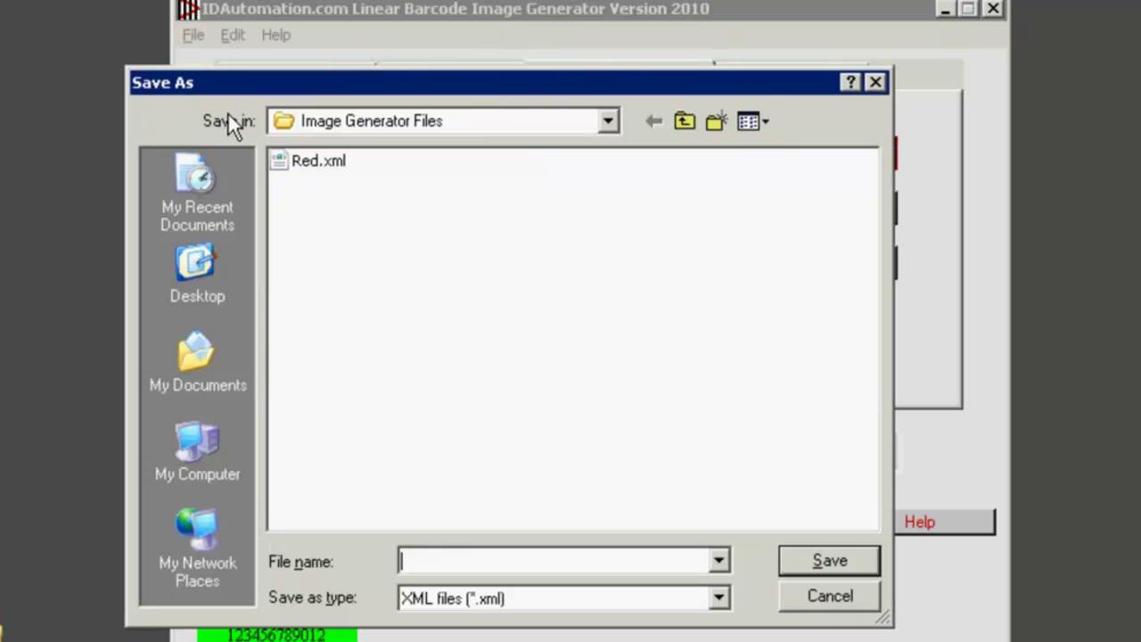
{"action": "type", "text": "Green"}
Save the Green settings file, then change the background colour to blue
{"action": "left_click", "coordinate": [804, 559]}
{"action": "left_click", "coordinate": [869, 152]}
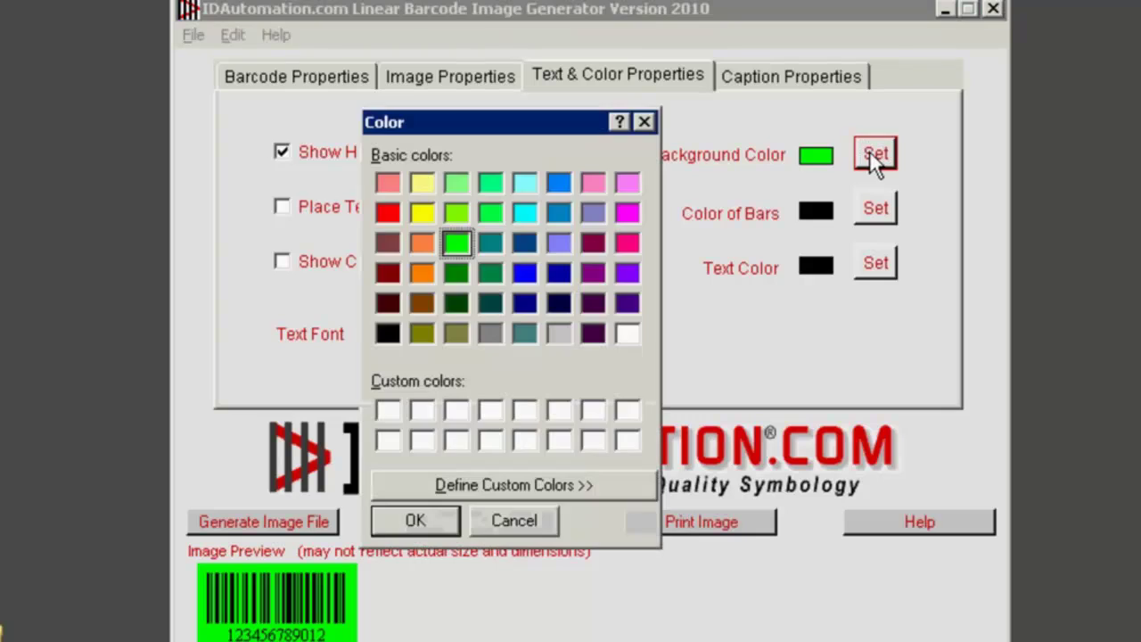
{"action": "left_click", "coordinate": [525, 273]}
{"action": "left_click", "coordinate": [415, 521]}
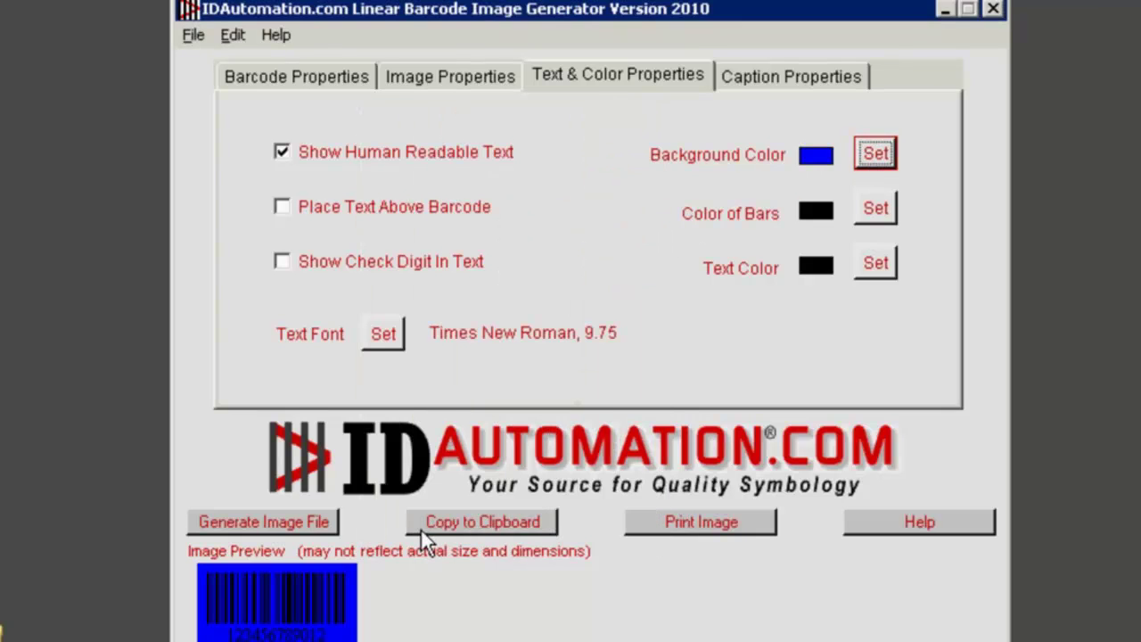
Save the blue-background generator values as an XML file named Blue
{"action": "left_click", "coordinate": [193, 35]}
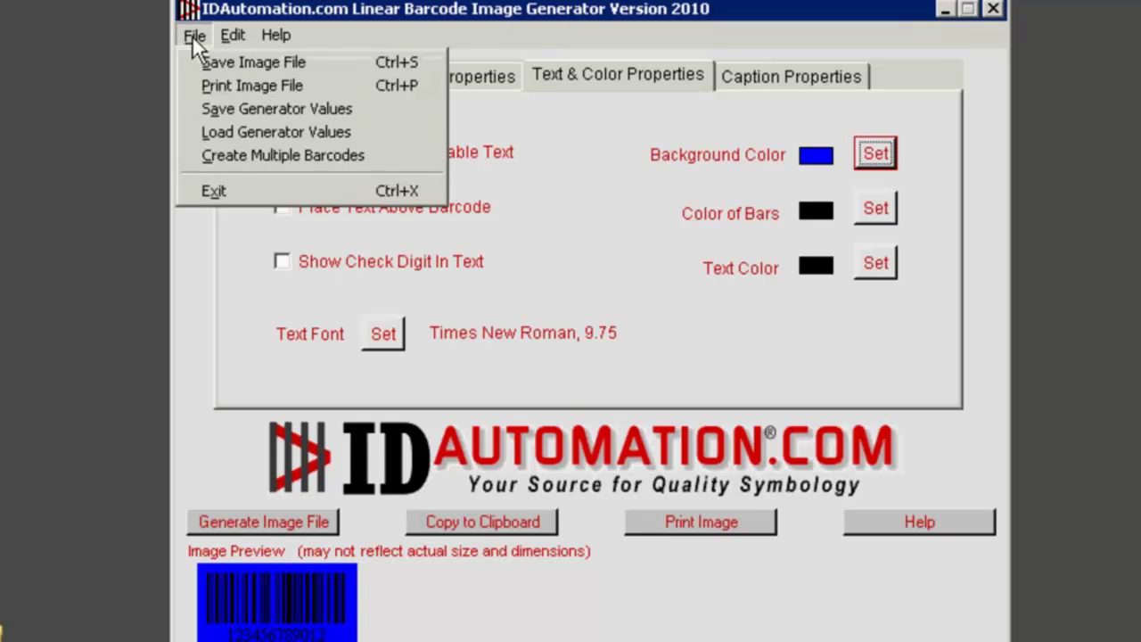
{"action": "left_click", "coordinate": [210, 107]}
{"action": "type", "text": "B"}
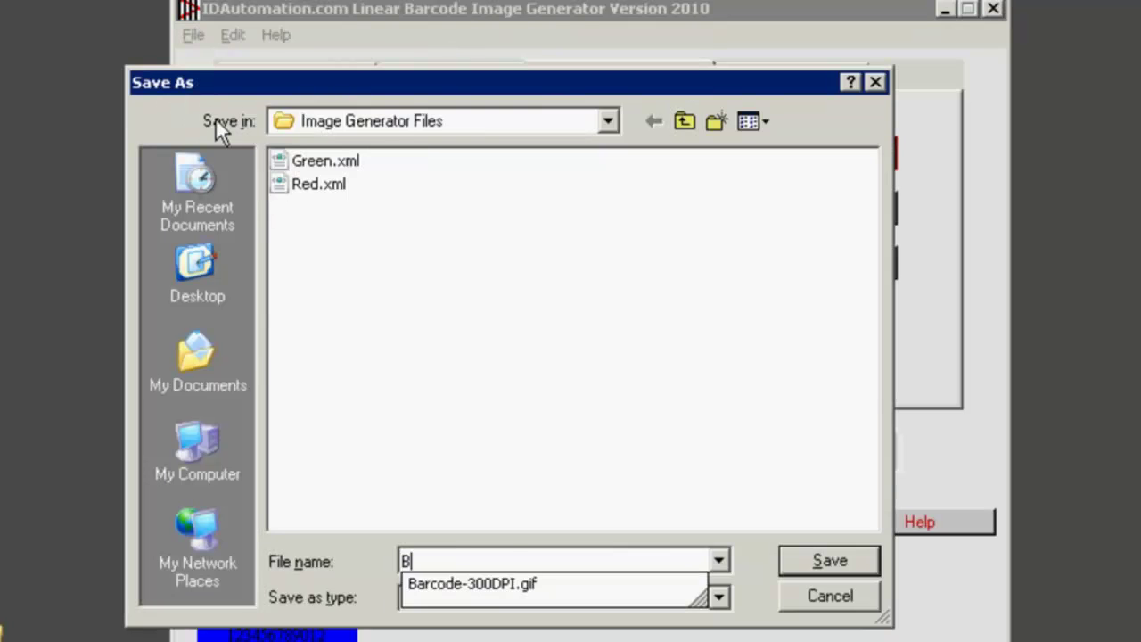
{"action": "type", "text": "lue"}
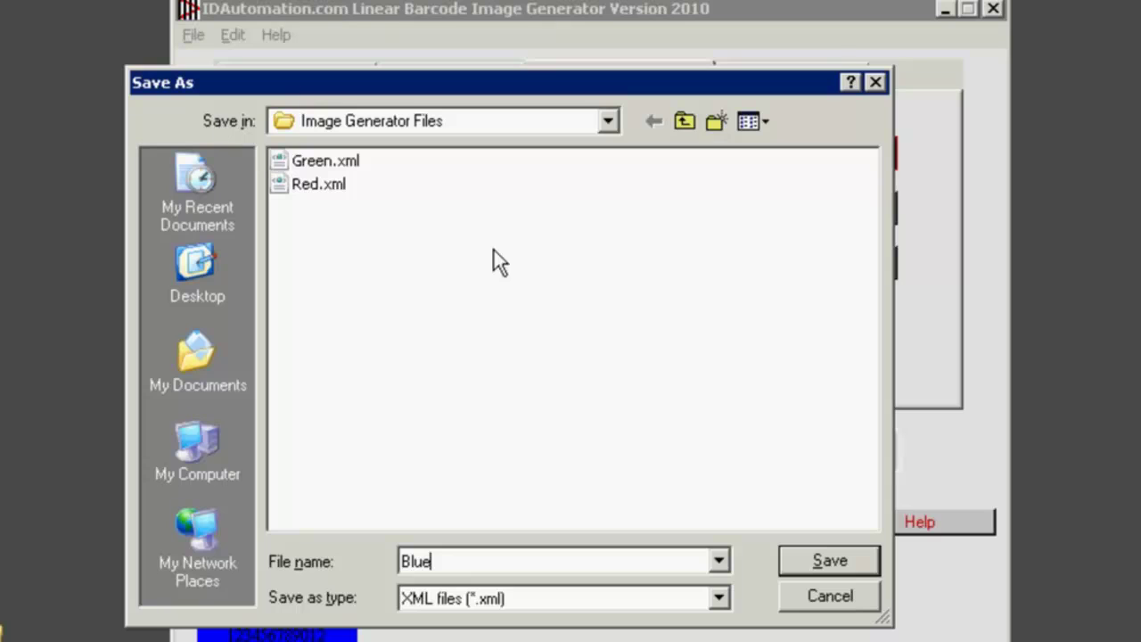
{"action": "left_click", "coordinate": [801, 551]}
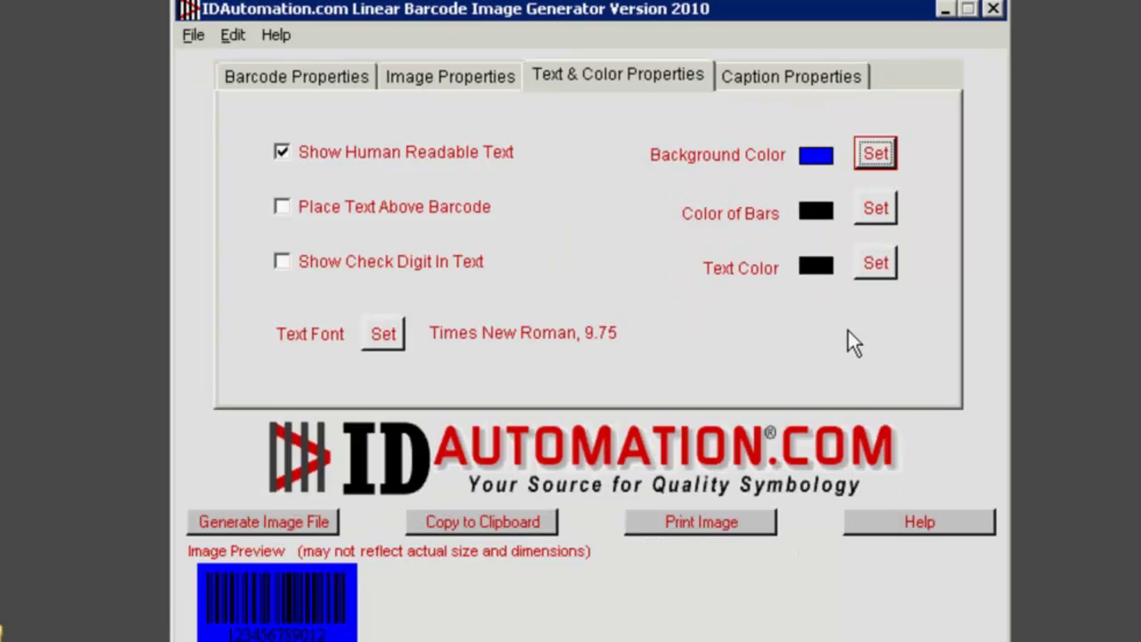
Reset the barcode background colour to white
{"action": "left_click", "coordinate": [877, 153]}
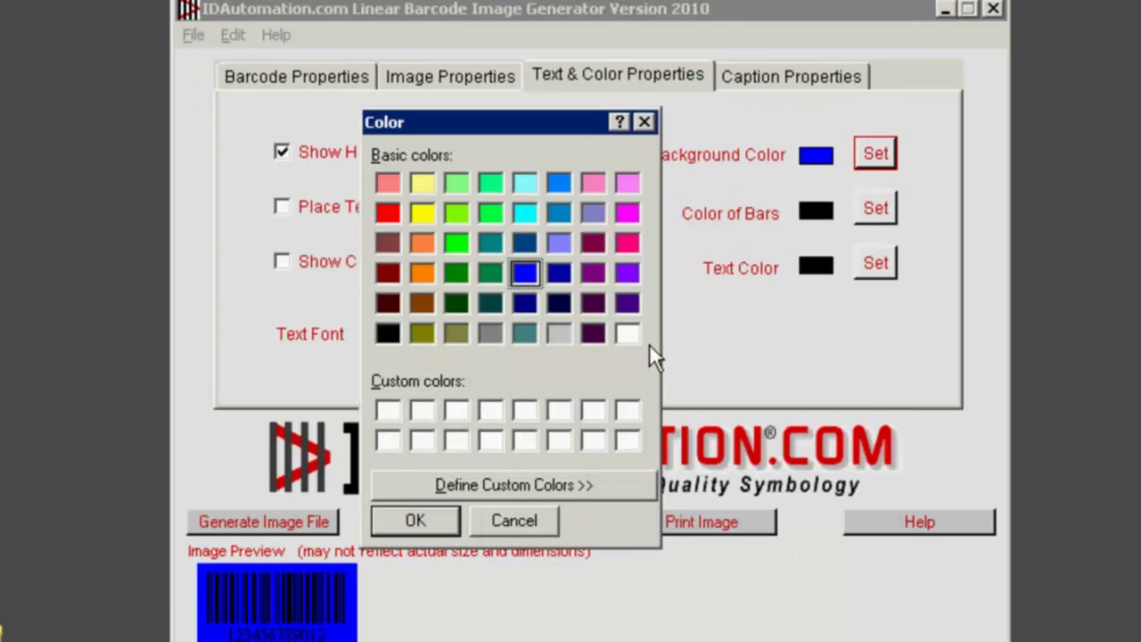
{"action": "left_click", "coordinate": [626, 334]}
{"action": "left_click", "coordinate": [415, 524]}
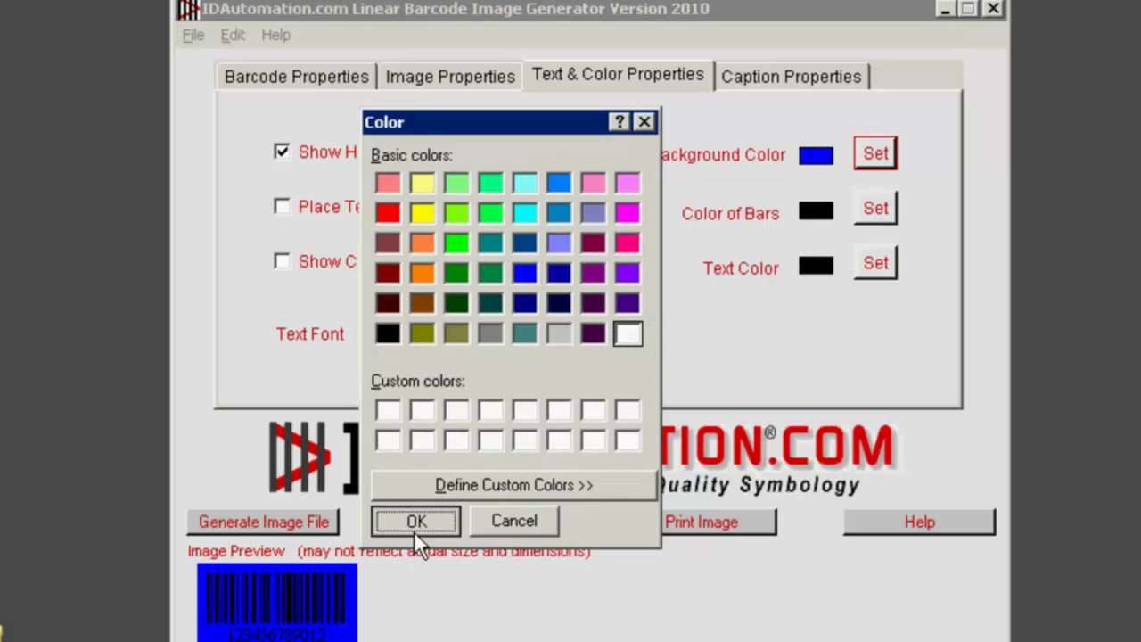
Replace the encoded data with 99999
{"action": "left_click", "coordinate": [292, 80]}
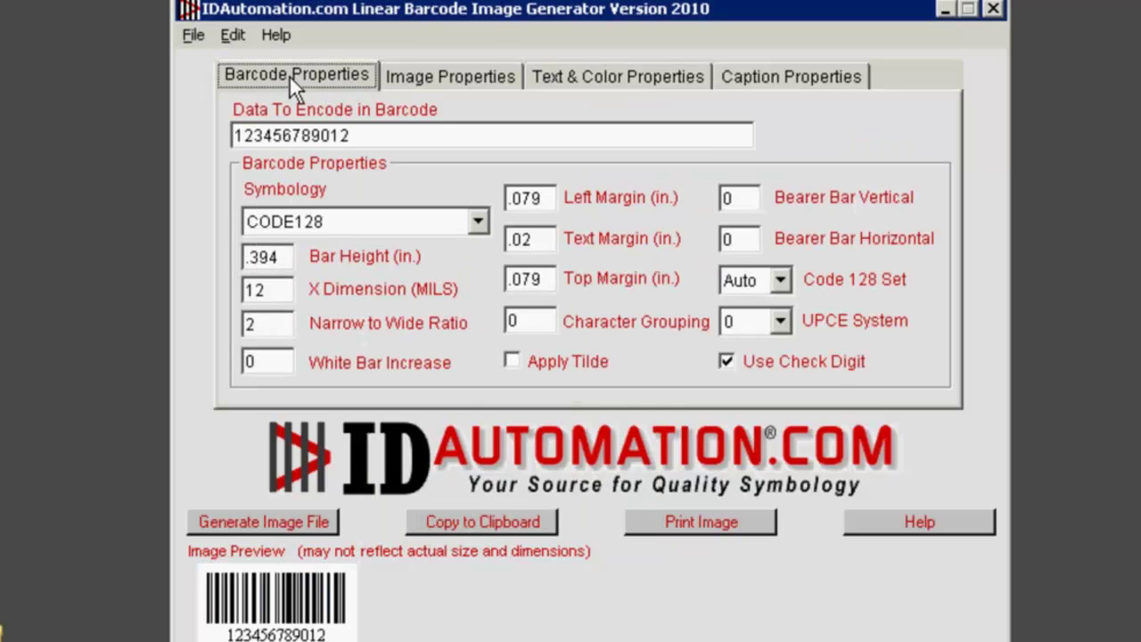
{"action": "left_click_drag", "start_coordinate": [359, 135], "coordinate": [197, 131]}
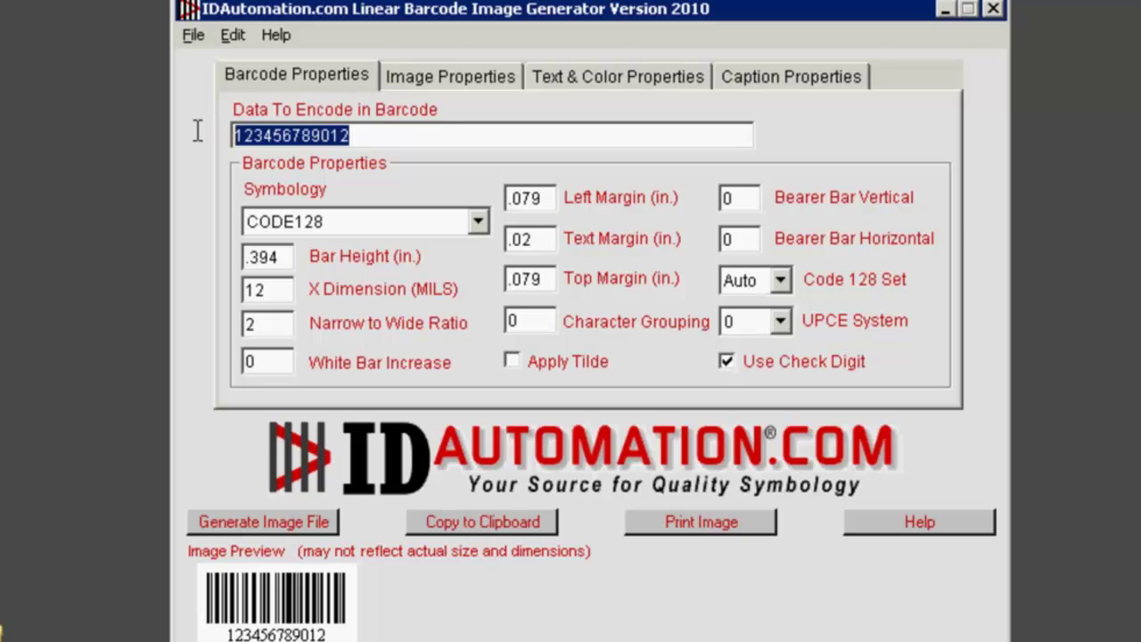
{"action": "type", "text": "99999"}
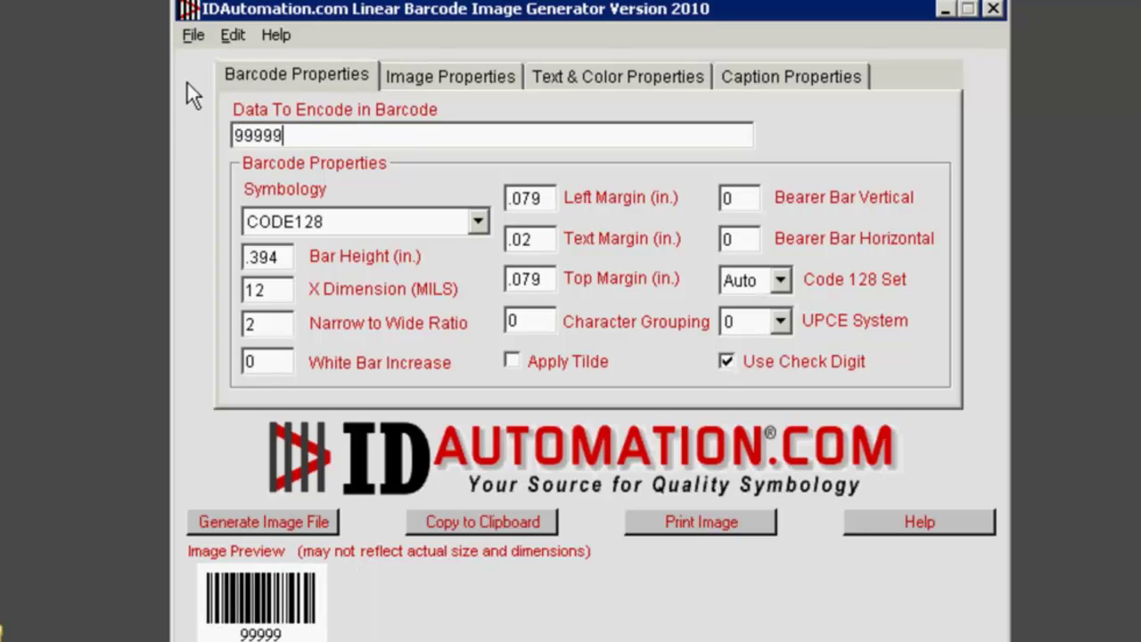
Save the generator values as an XML file named 99999
{"action": "left_click", "coordinate": [192, 37]}
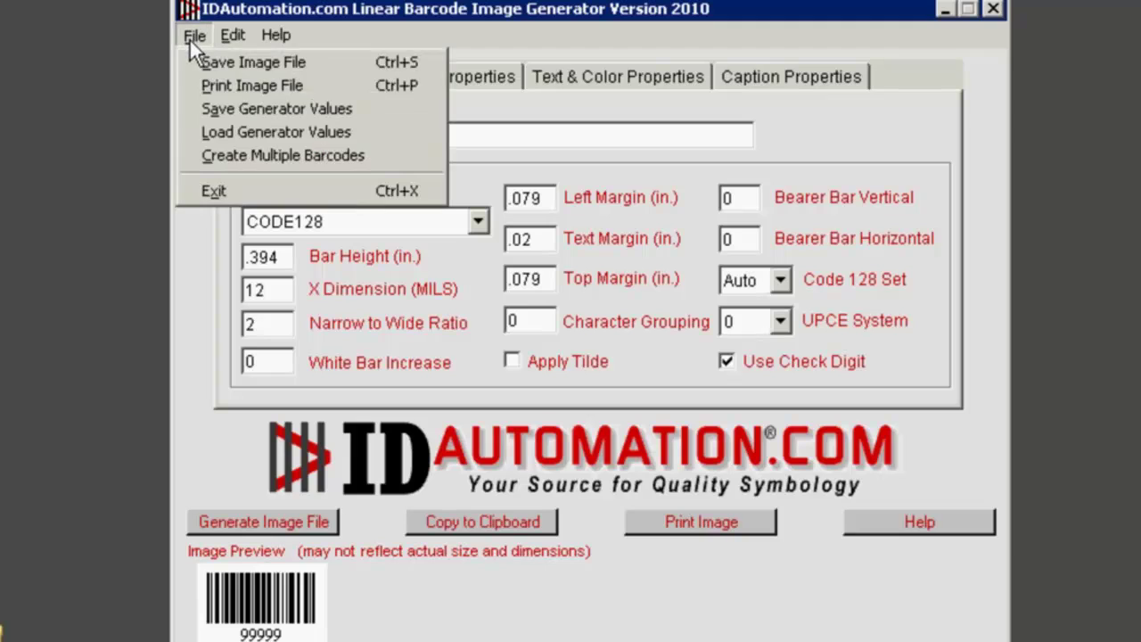
{"action": "left_click", "coordinate": [219, 114]}
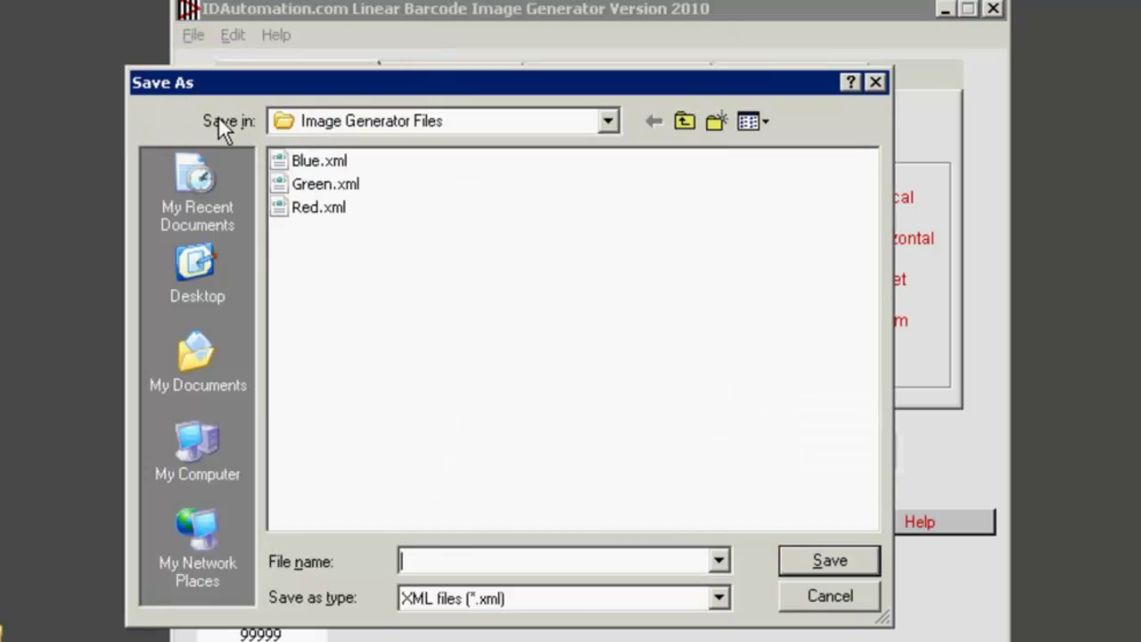
{"action": "type", "text": "99999"}
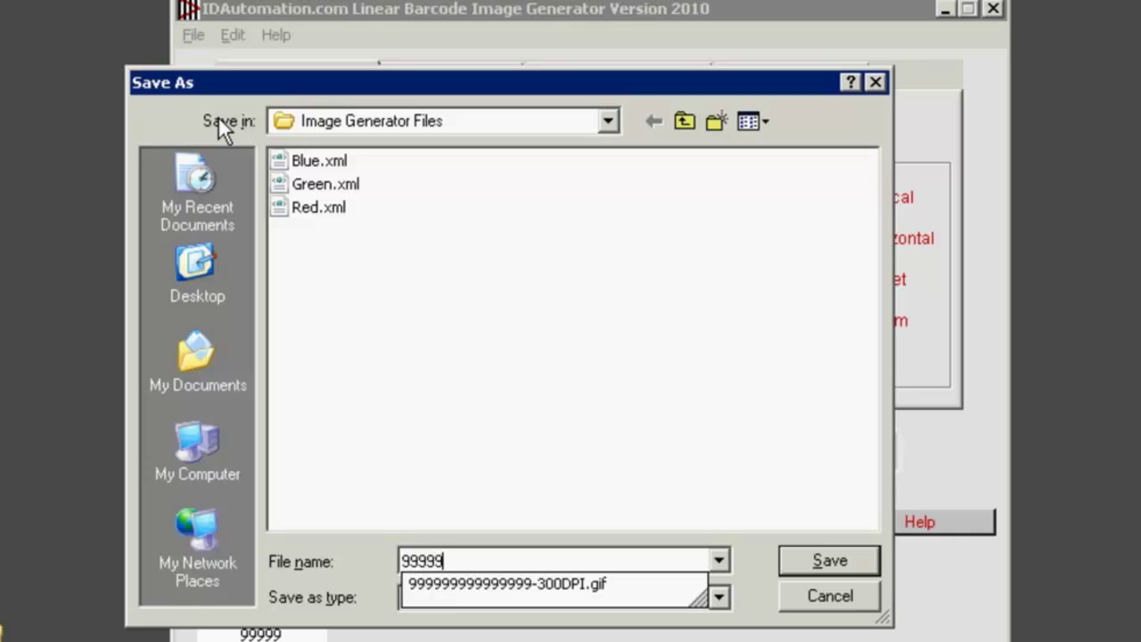
{"action": "left_click", "coordinate": [813, 557]}
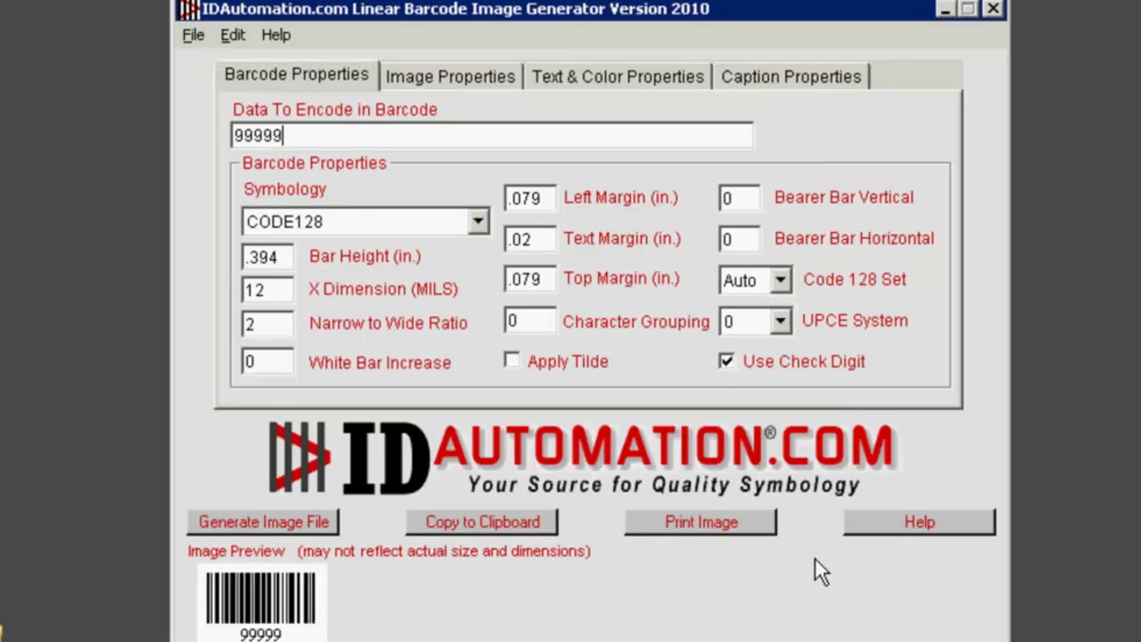
Switch the symbology to CODE39 and change the barcode data to 99991
{"action": "left_click", "coordinate": [480, 221]}
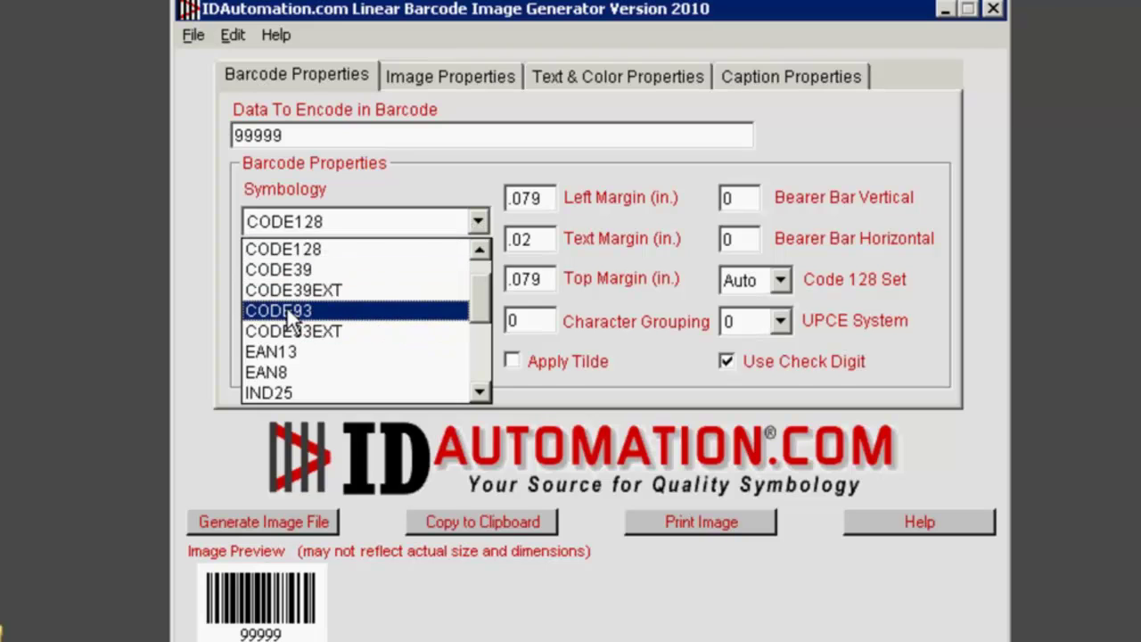
{"action": "left_click", "coordinate": [276, 267]}
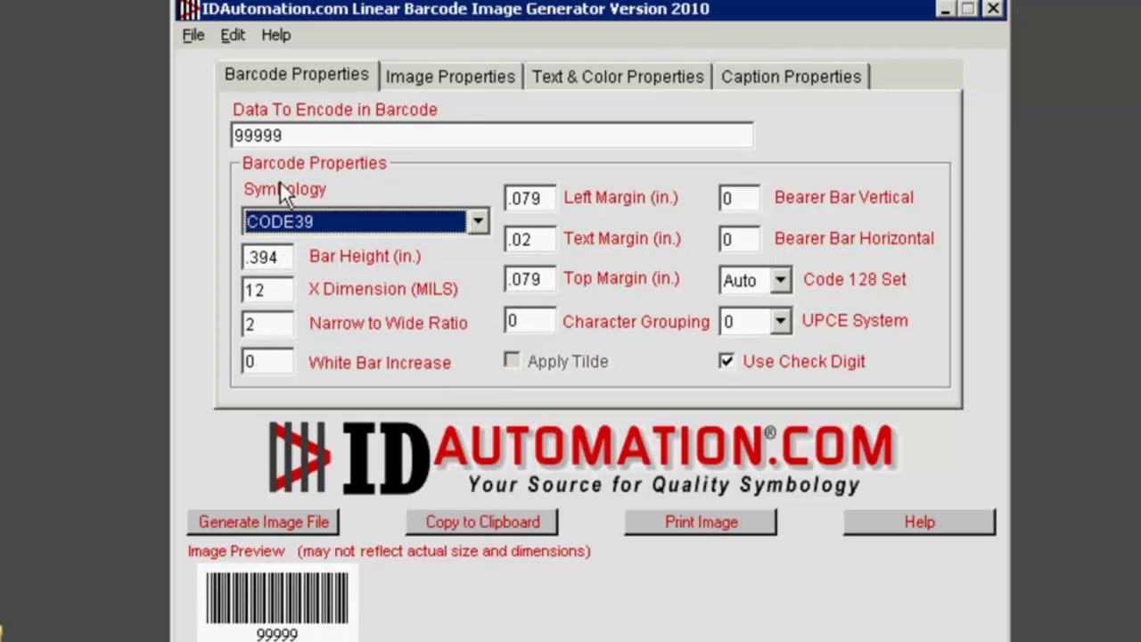
{"action": "left_click_drag", "start_coordinate": [301, 136], "coordinate": [275, 142]}
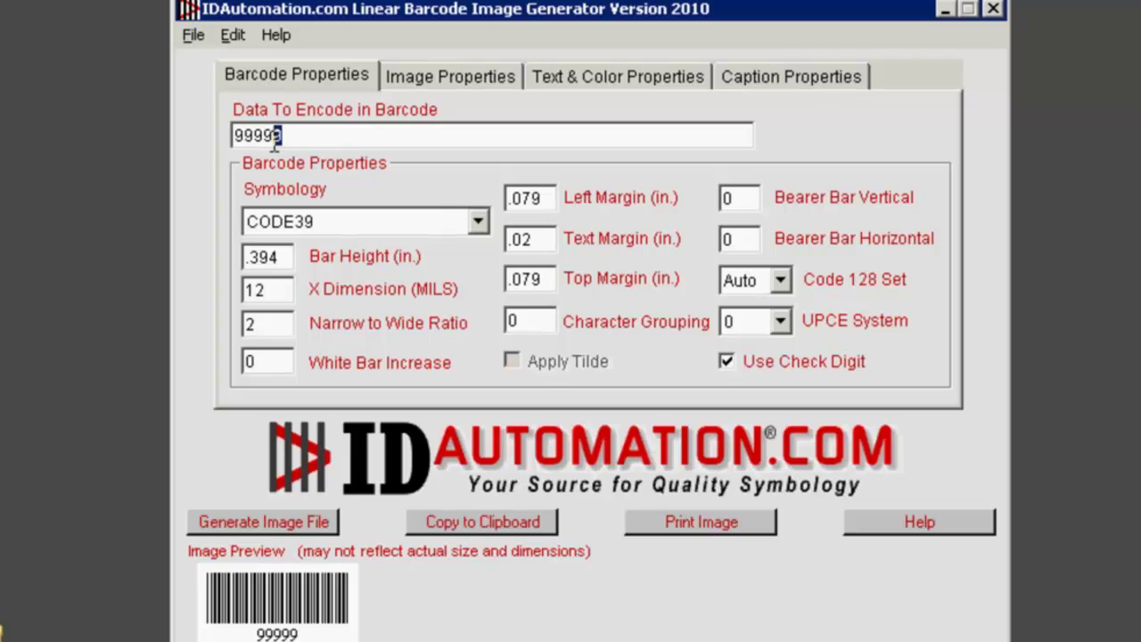
{"action": "type", "text": "1"}
Save the generator values as 'Code39'
{"action": "left_click", "coordinate": [201, 36]}
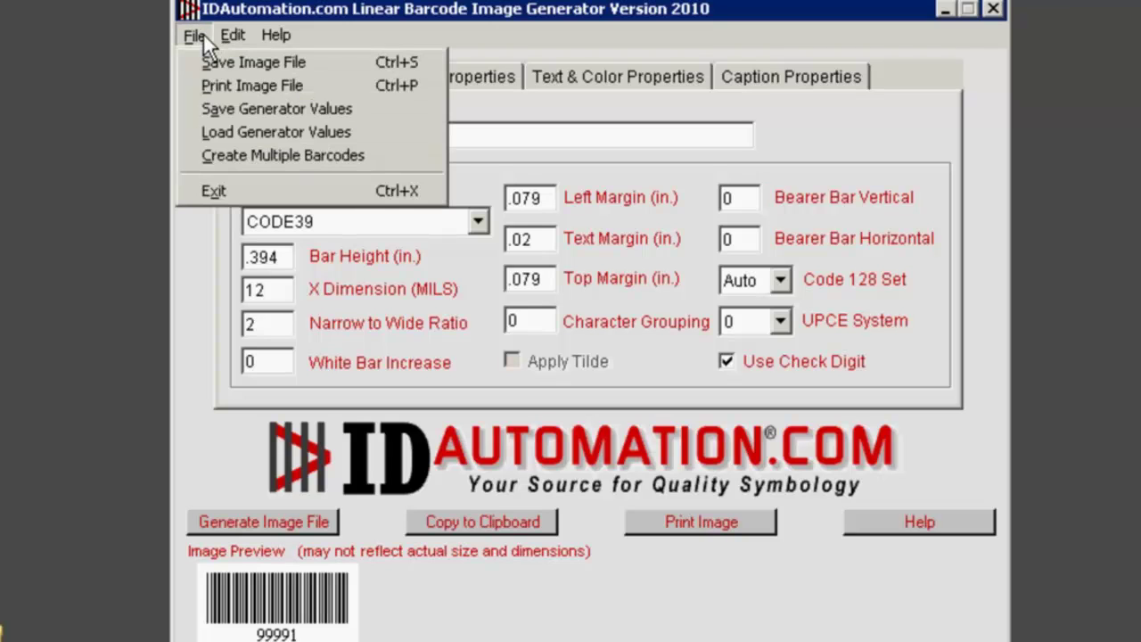
{"action": "left_click", "coordinate": [230, 108]}
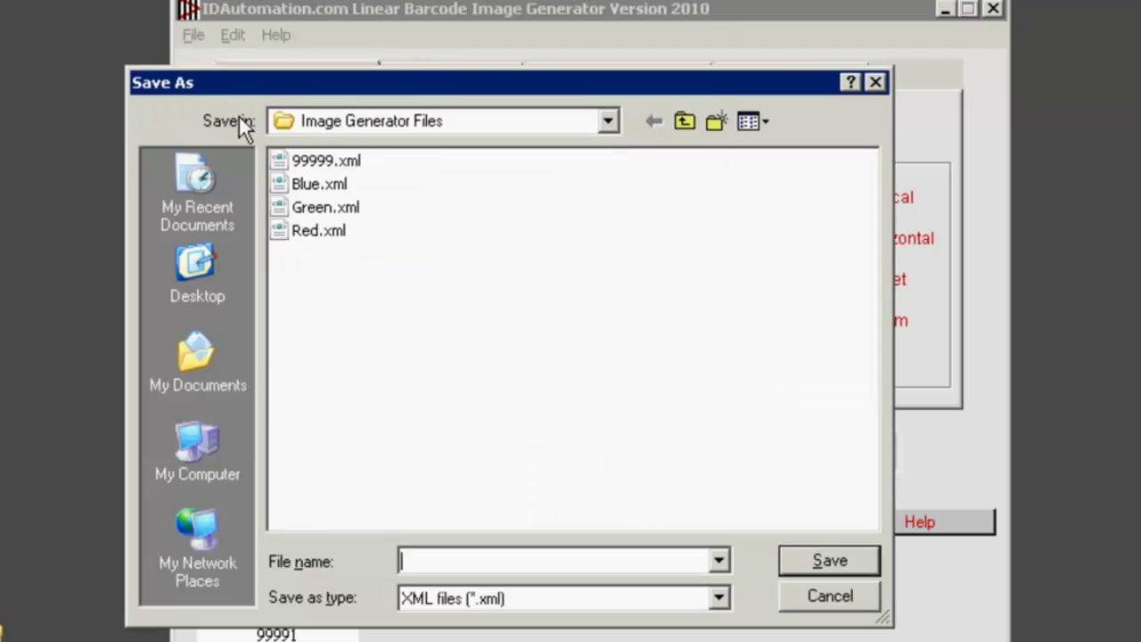
{"action": "type", "text": "Code39"}
{"action": "left_click", "coordinate": [813, 553]}
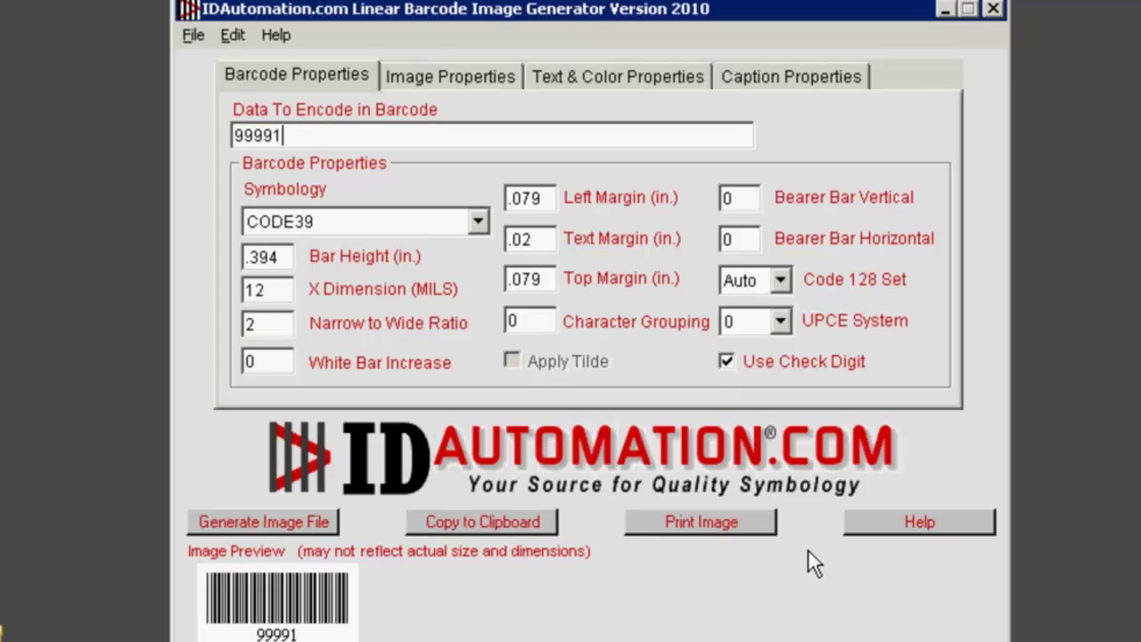
Load the saved Blue settings file, then the Code39 settings file
{"action": "left_click", "coordinate": [192, 34]}
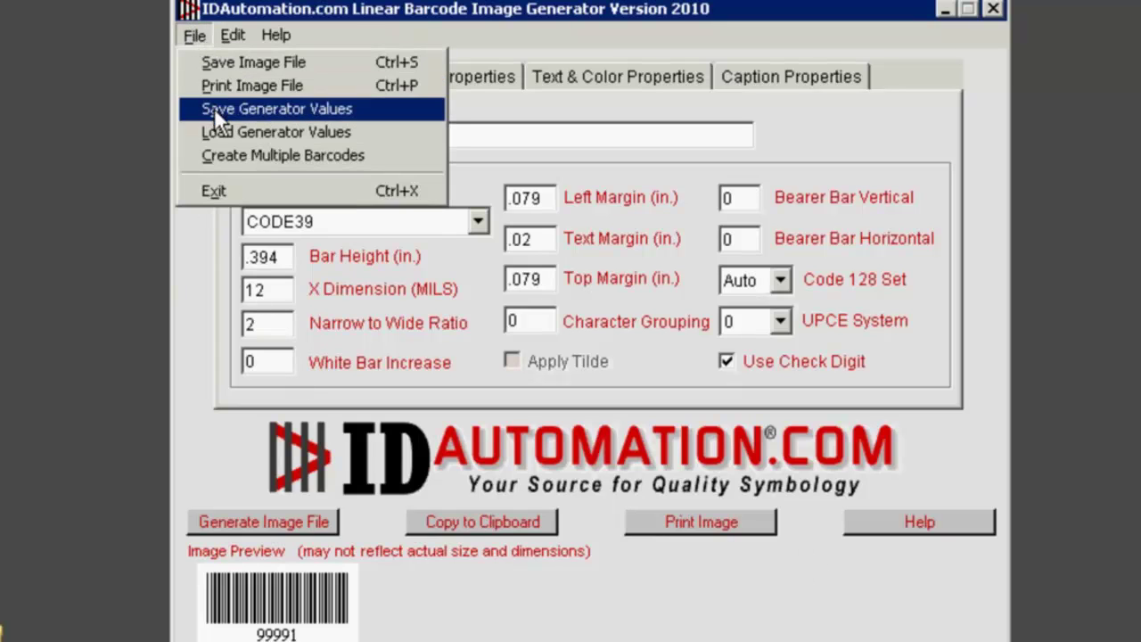
{"action": "left_click", "coordinate": [220, 134]}
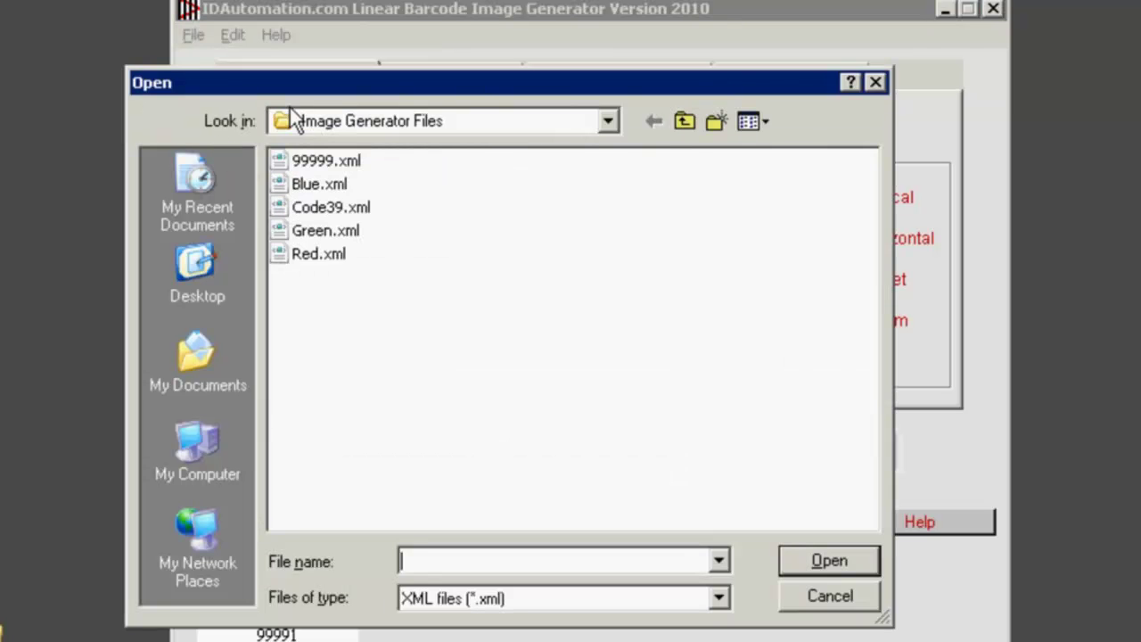
{"action": "left_click_drag", "start_coordinate": [280, 84], "coordinate": [775, 119]}
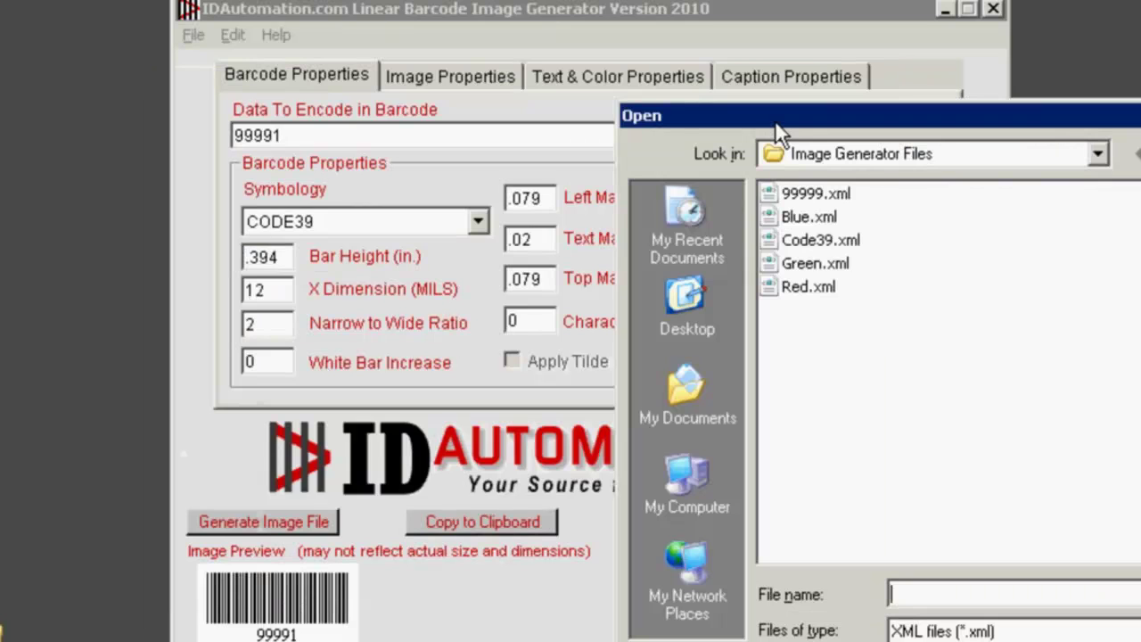
{"action": "double_click", "coordinate": [804, 218]}
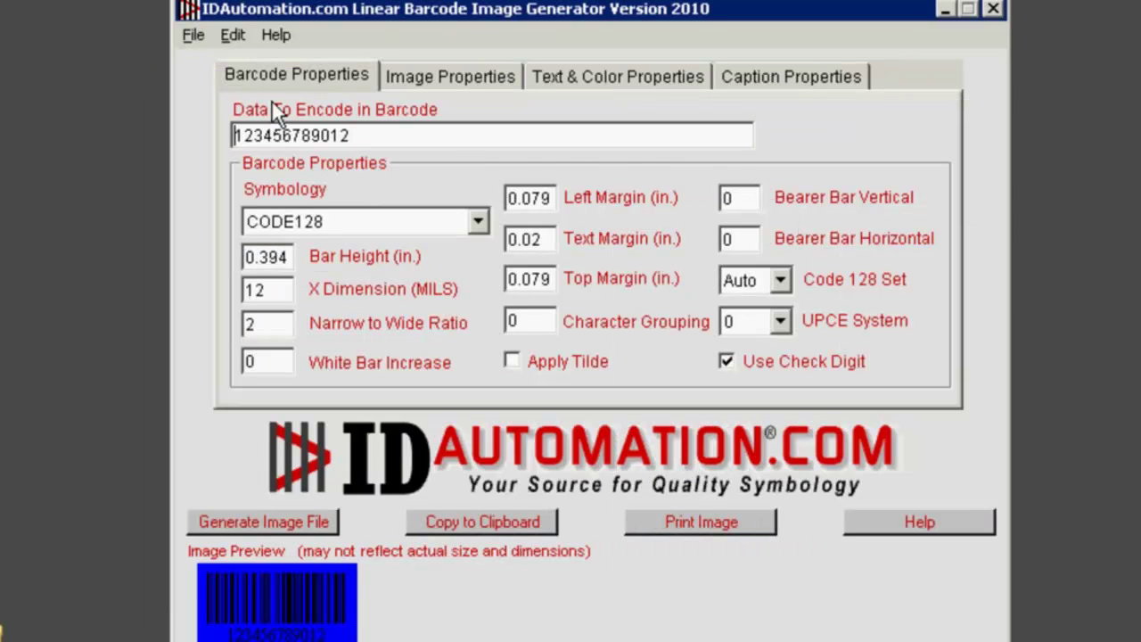
{"action": "left_click", "coordinate": [198, 38]}
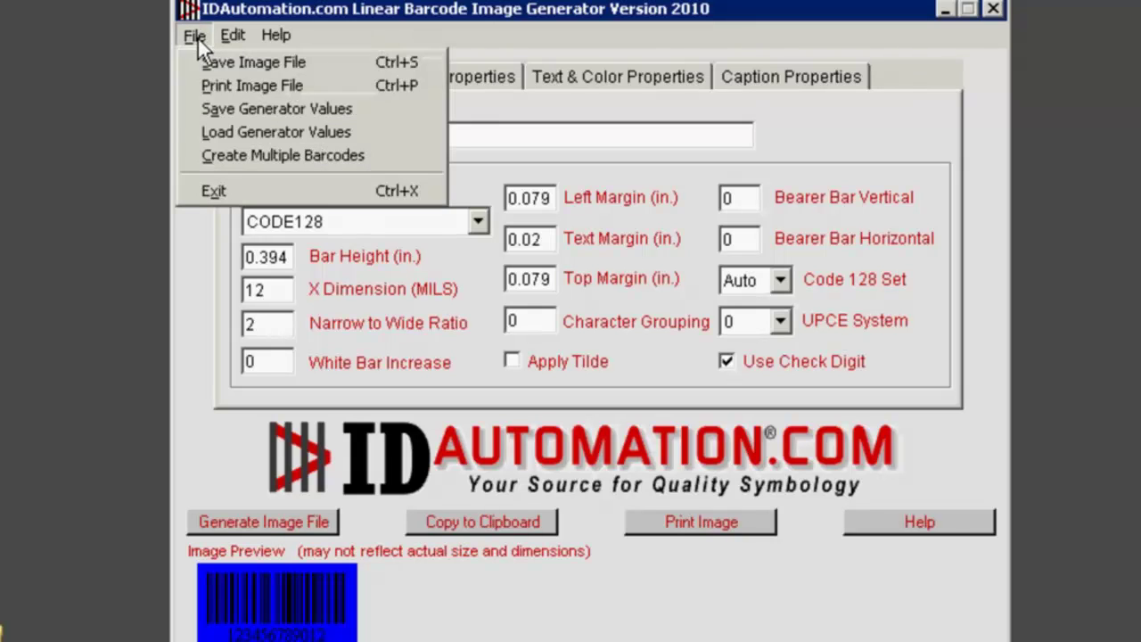
{"action": "left_click", "coordinate": [247, 131]}
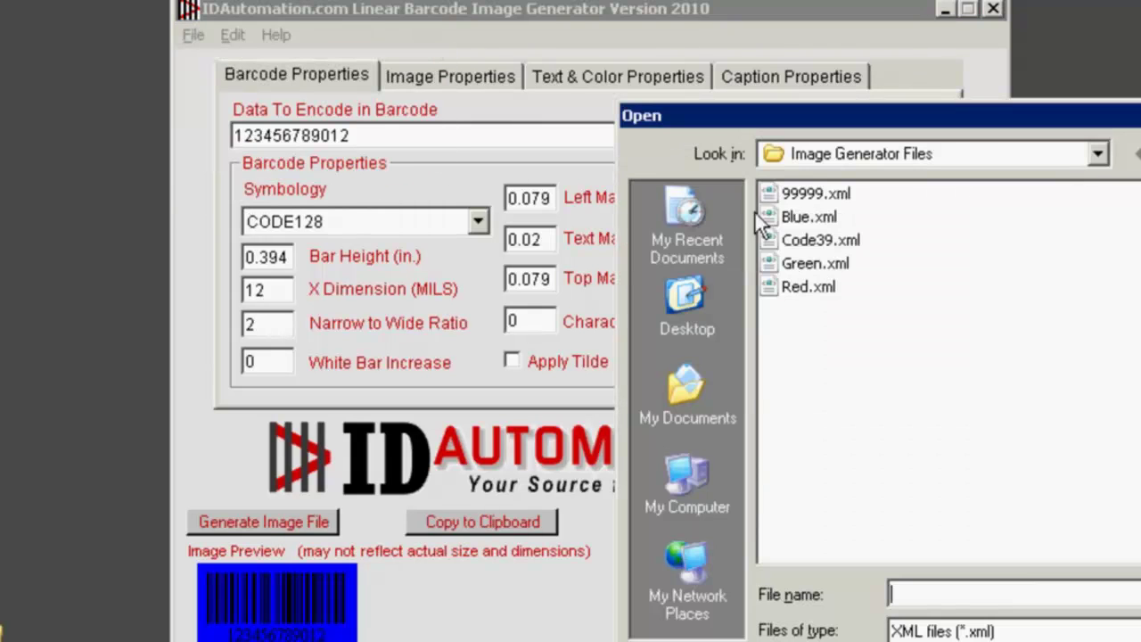
{"action": "double_click", "coordinate": [805, 239]}
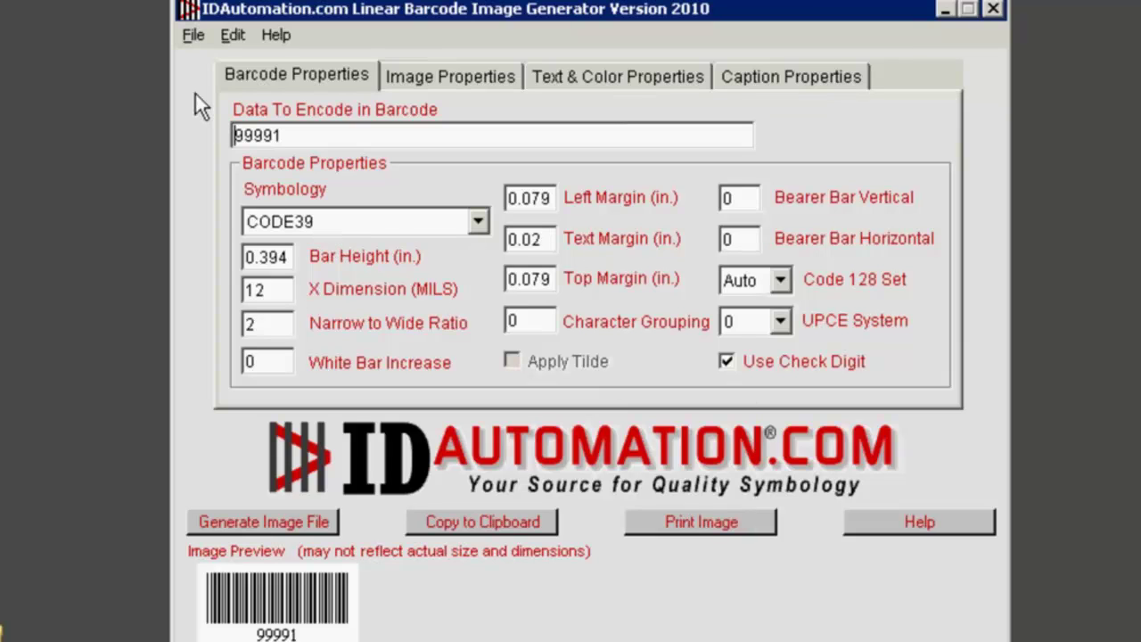
Load the Green settings file, then Red.xml with its red CODE128 barcode
{"action": "left_click", "coordinate": [193, 36]}
{"action": "left_click", "coordinate": [239, 130]}
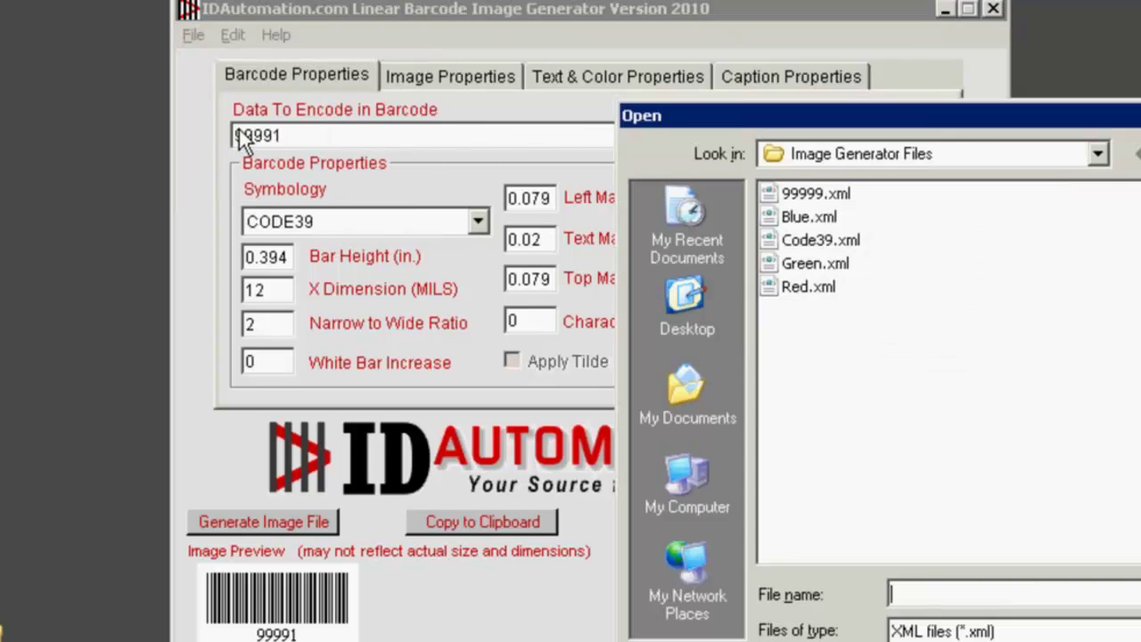
{"action": "left_click", "coordinate": [812, 265]}
{"action": "double_click", "coordinate": [812, 265]}
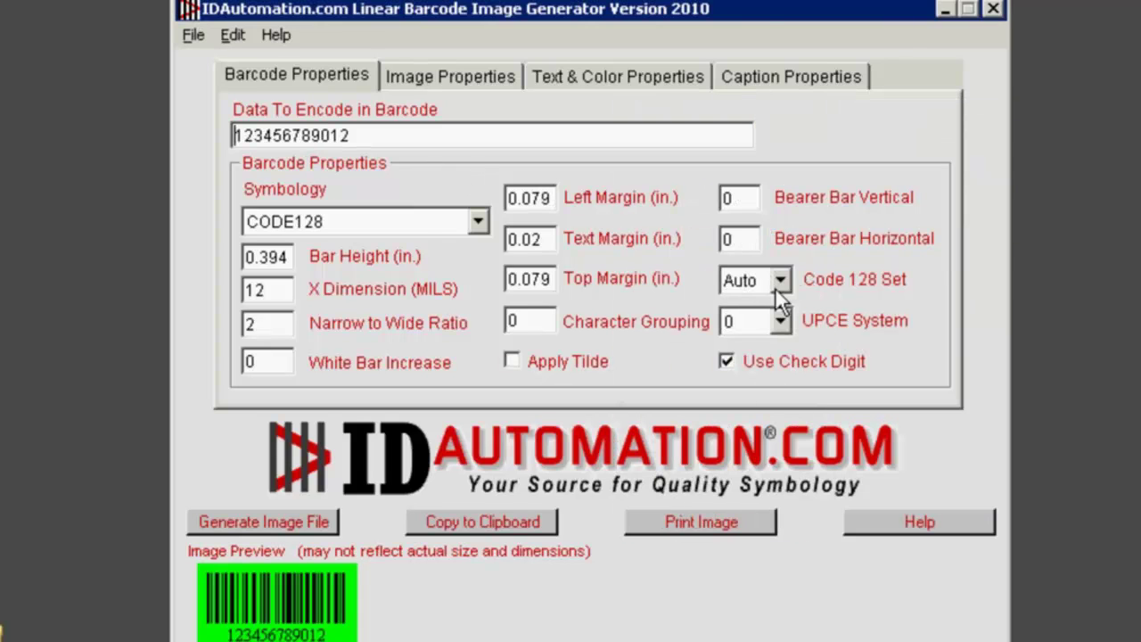
{"action": "left_click", "coordinate": [200, 38]}
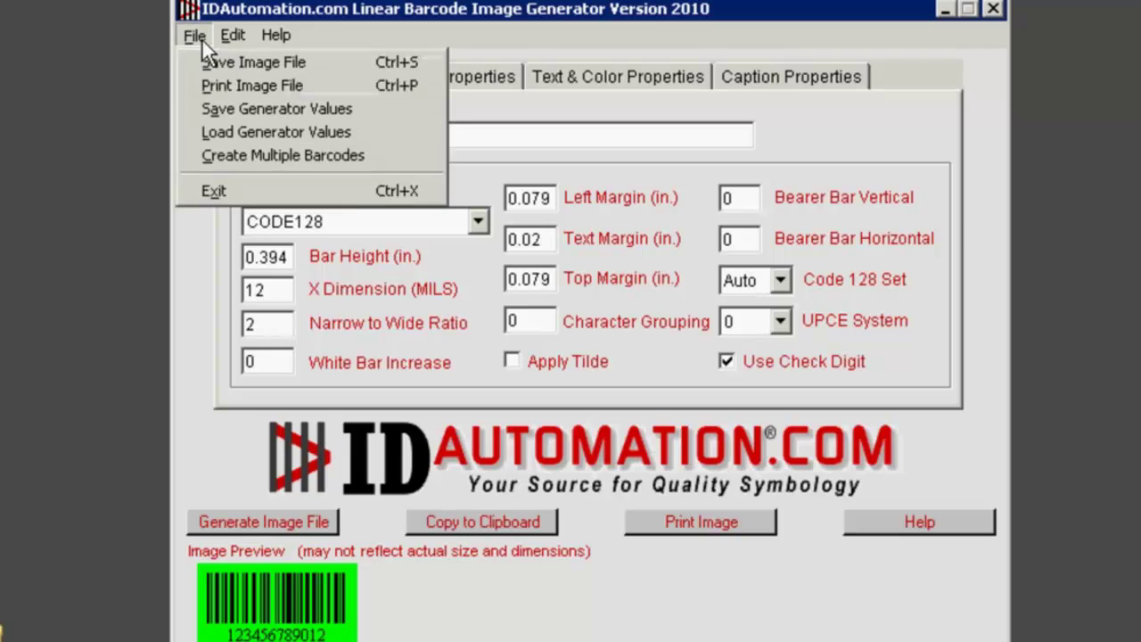
{"action": "left_click", "coordinate": [245, 131]}
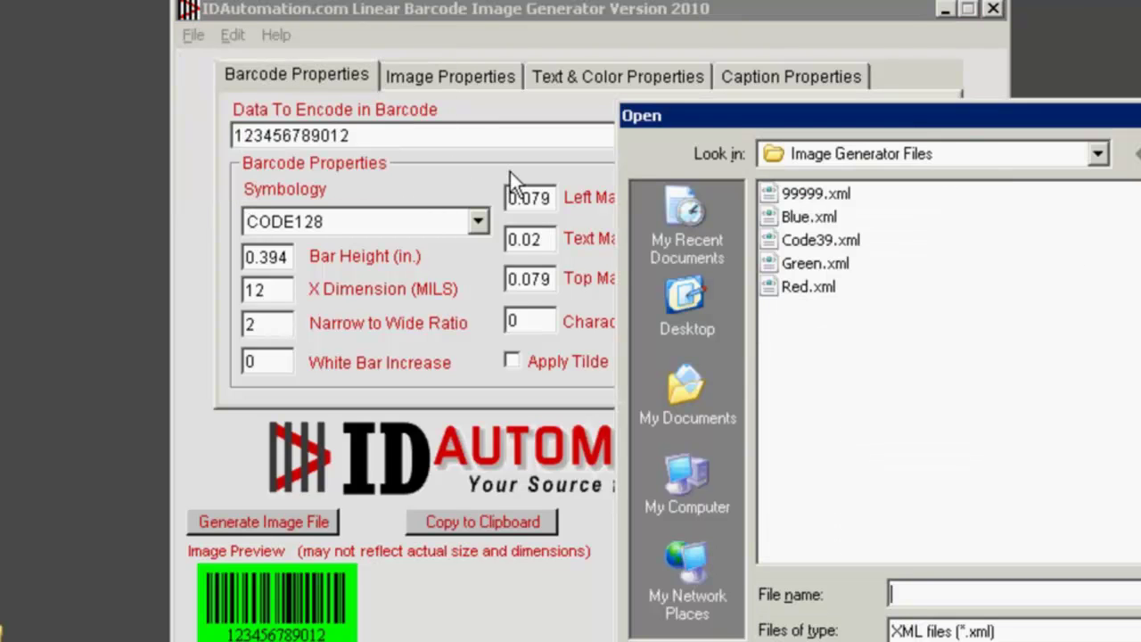
{"action": "double_click", "coordinate": [803, 289]}
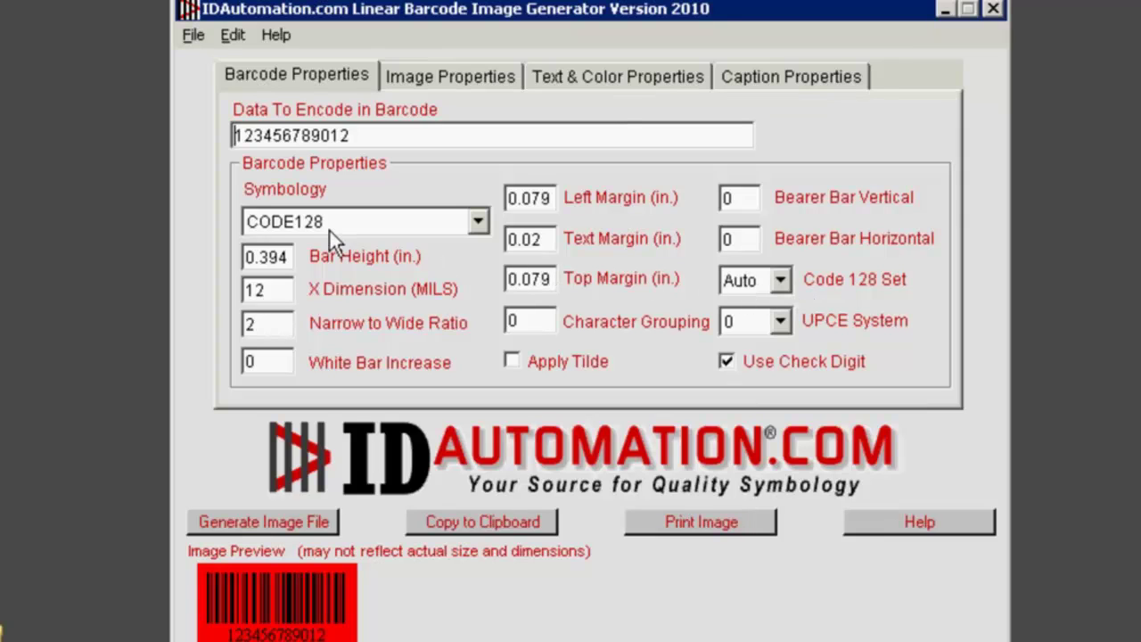
{"action": "key", "text": "shift+Tab"}
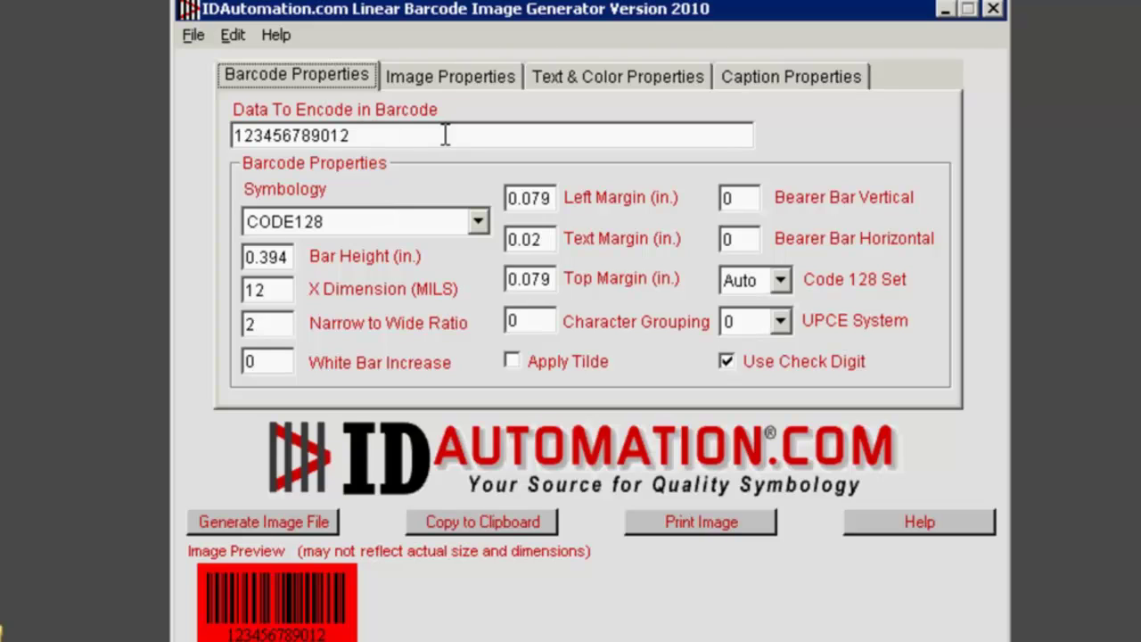
Set the Image Properties orientation to 180 degrees
{"action": "left_click", "coordinate": [470, 76]}
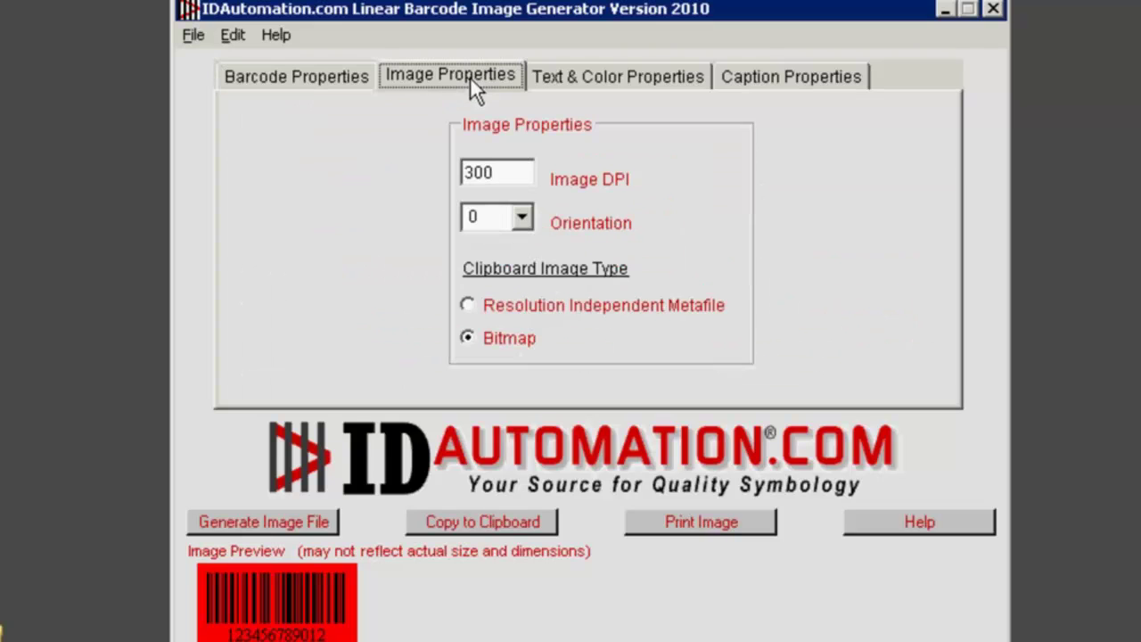
{"action": "left_click", "coordinate": [524, 219]}
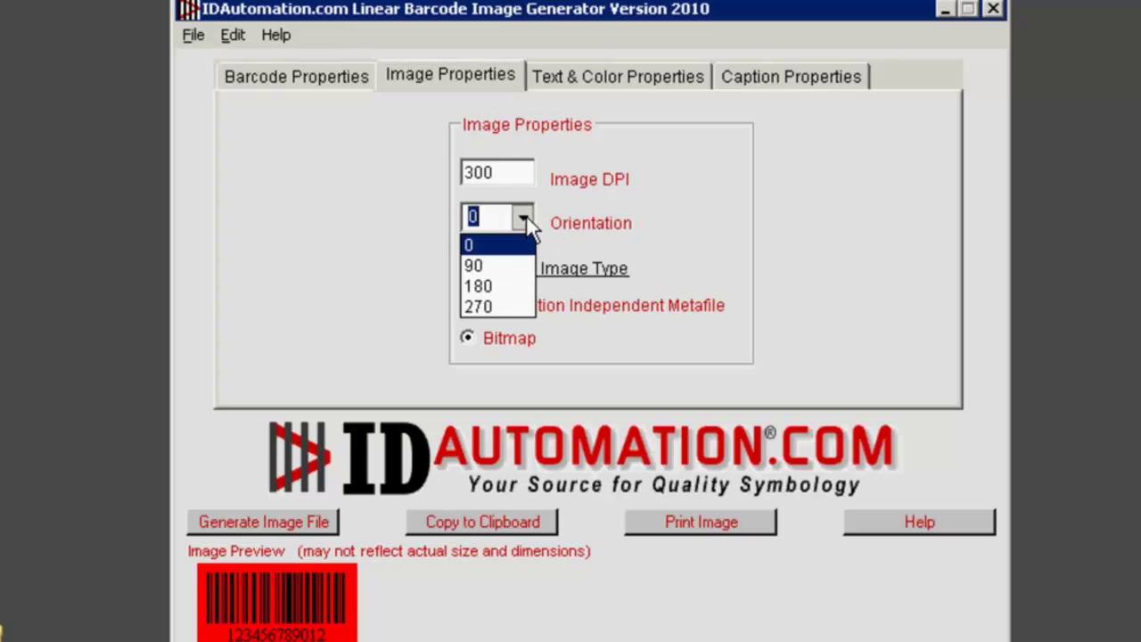
{"action": "left_click", "coordinate": [490, 286]}
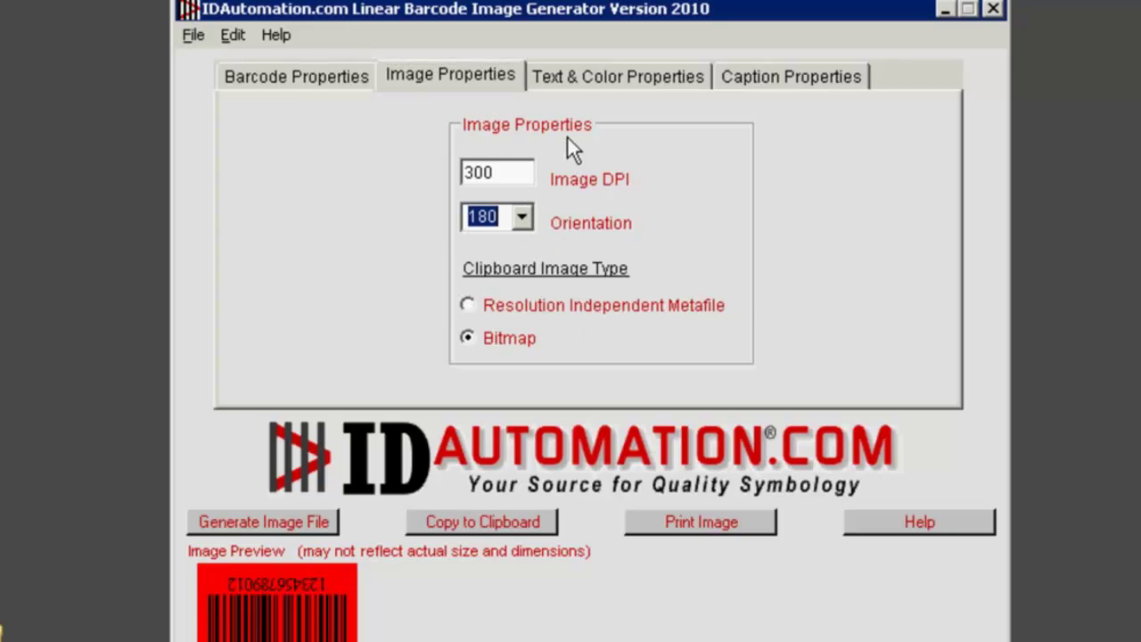
Set the Text & Color background colour to yellow
{"action": "left_click", "coordinate": [603, 78]}
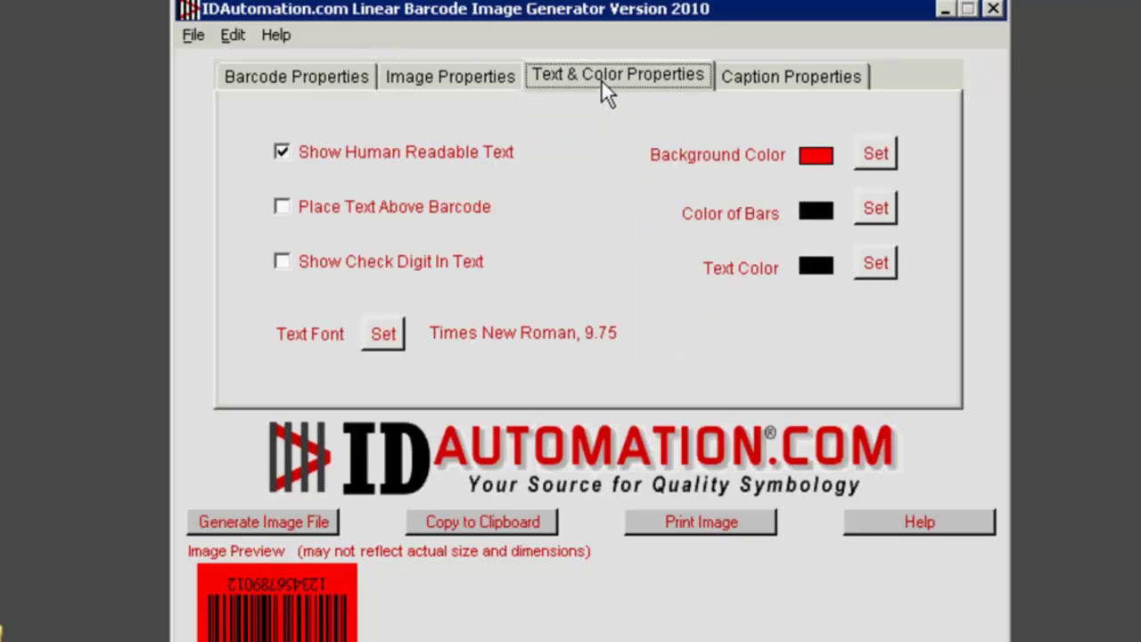
{"action": "left_click", "coordinate": [874, 154]}
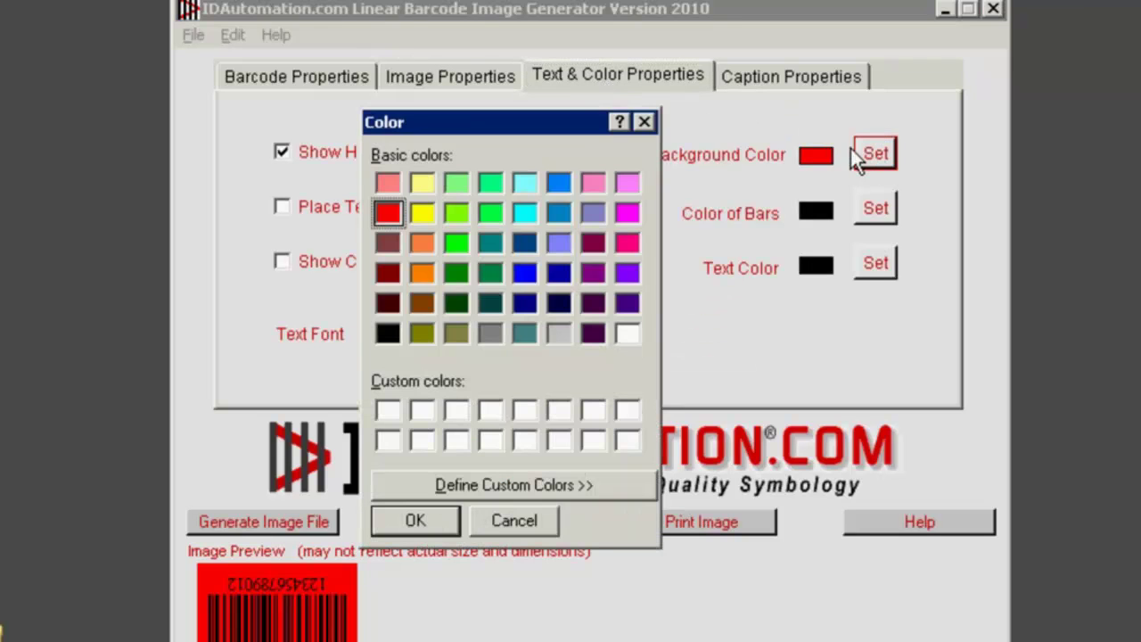
{"action": "left_click", "coordinate": [422, 214]}
{"action": "left_click", "coordinate": [436, 523]}
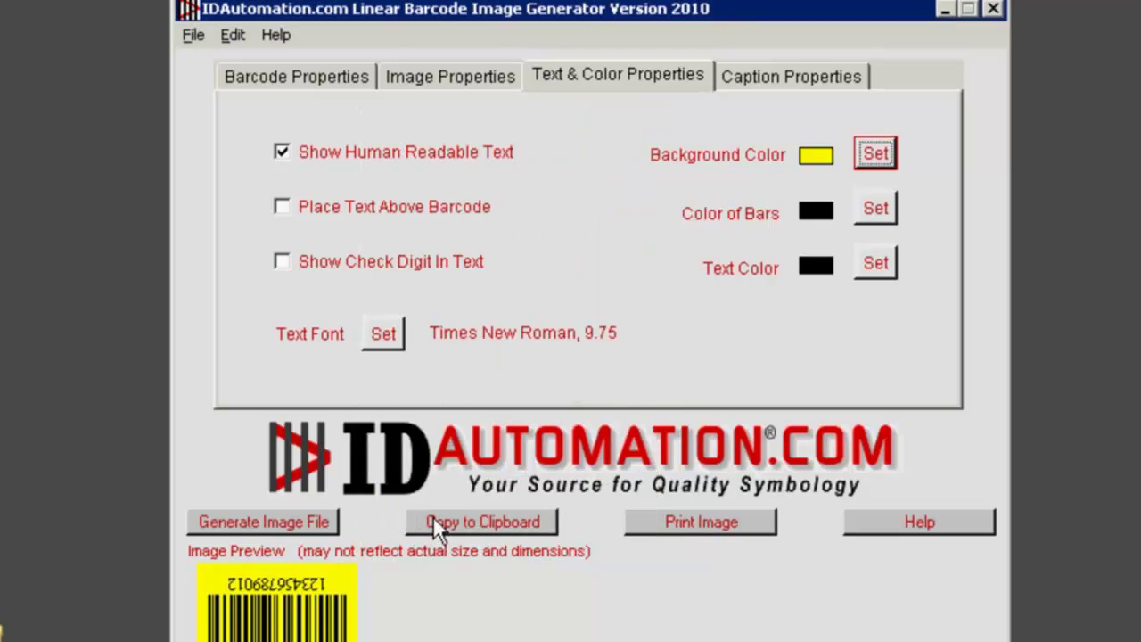
{"action": "left_click", "coordinate": [765, 78]}
{"action": "left_click", "coordinate": [712, 174]}
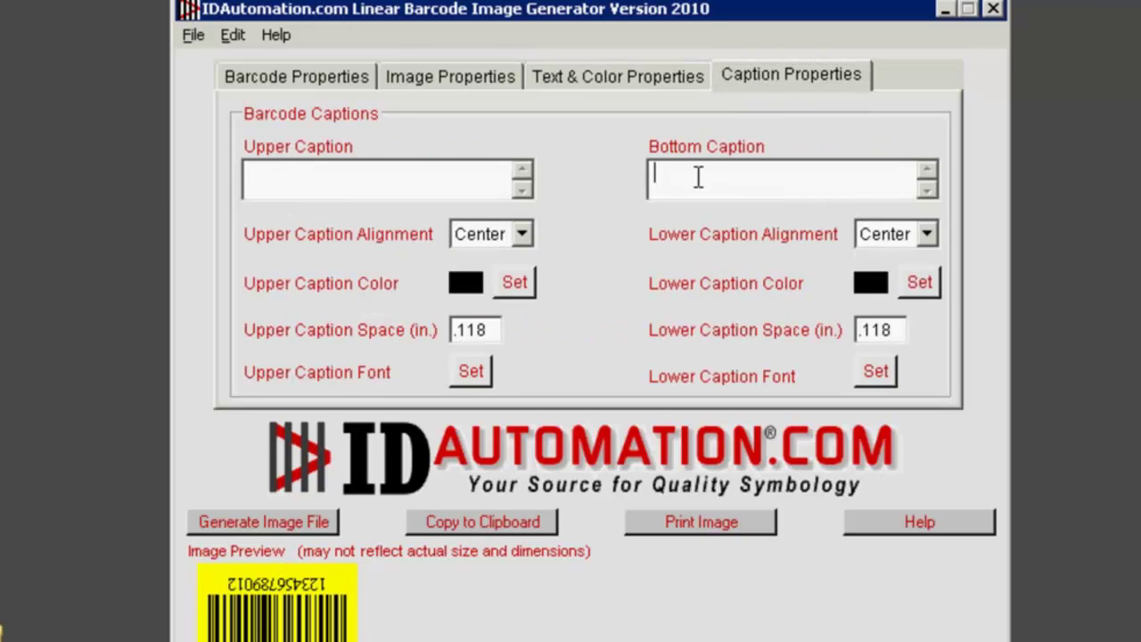